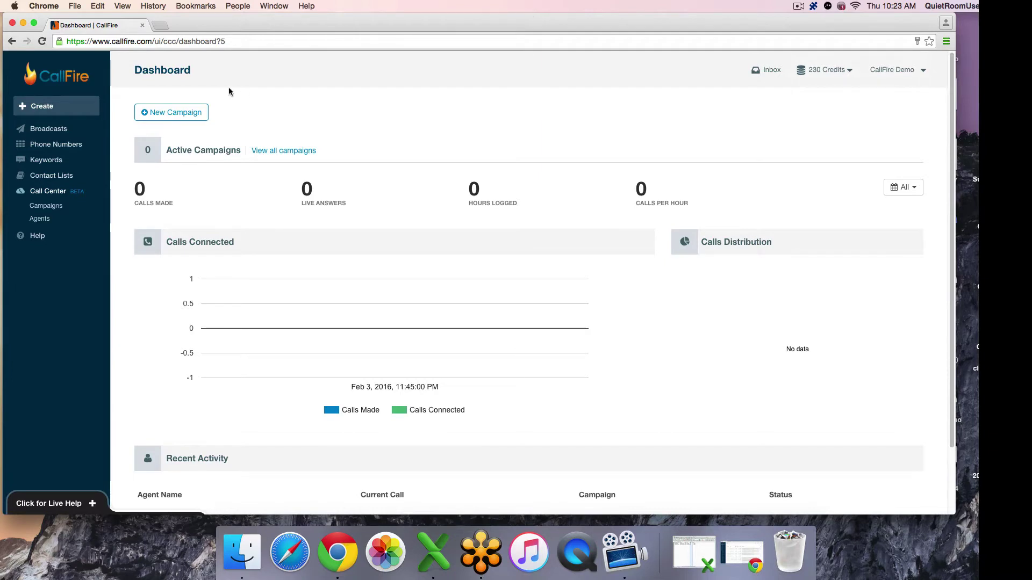
Start a new call center campaign from the Dashboard
left_click(155, 112)
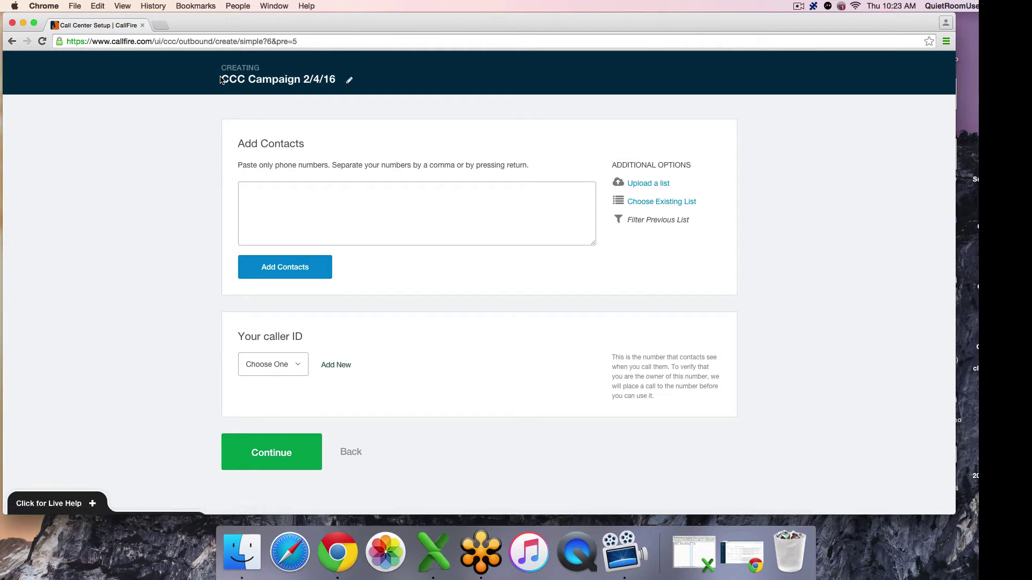
Replace 'CCC Campaign' in the campaign title with 'Demo Video', giving 'Demo Video 2/4/16'
left_click(350, 81)
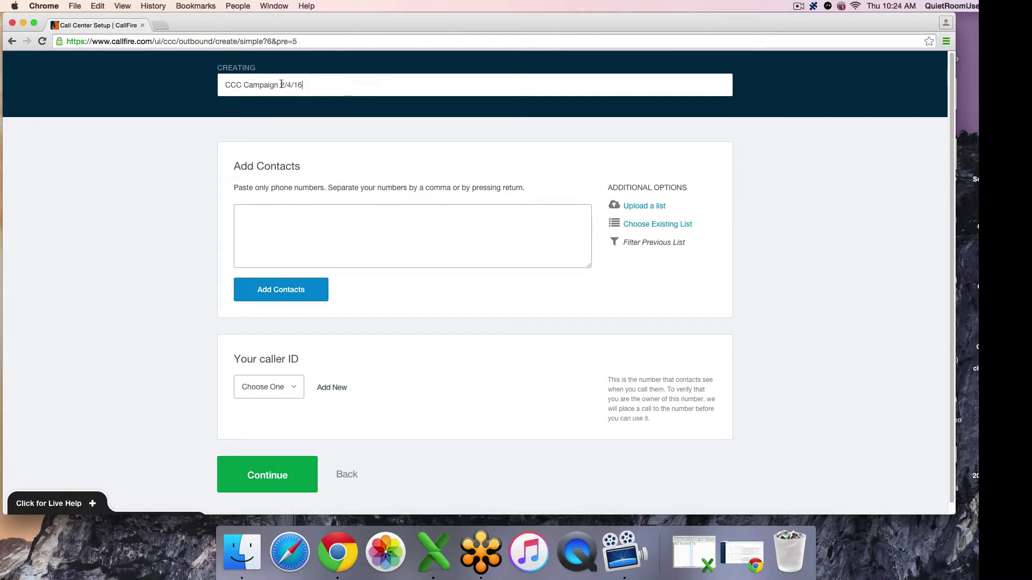
left_click_drag(281, 84, 221, 84)
type("Demo V")
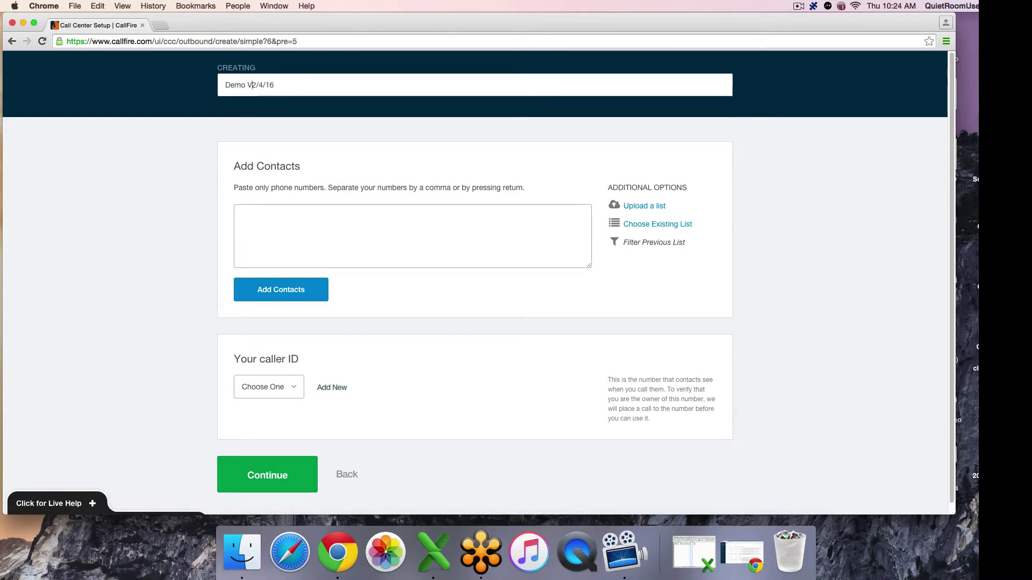
type("ideo")
left_click(117, 170)
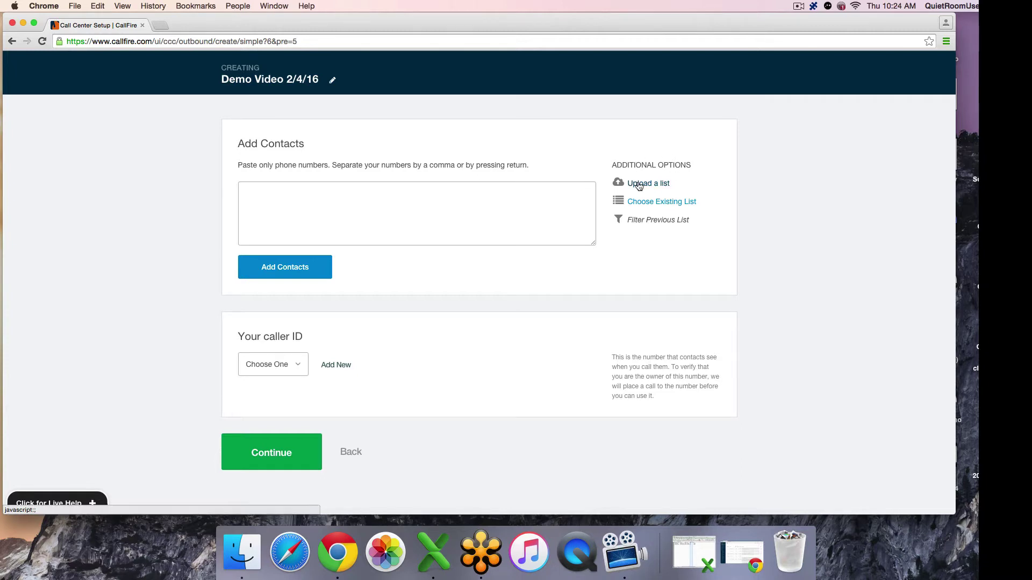
Start a contact list upload named '2.4.16 list' and attach Webinar List.csv from the Desktop
left_click(639, 184)
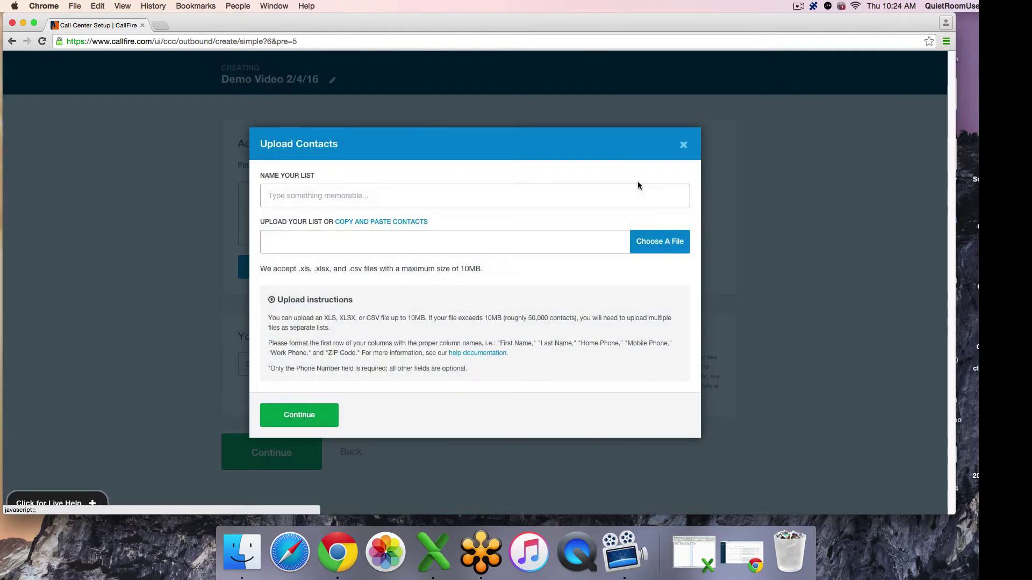
left_click(454, 192)
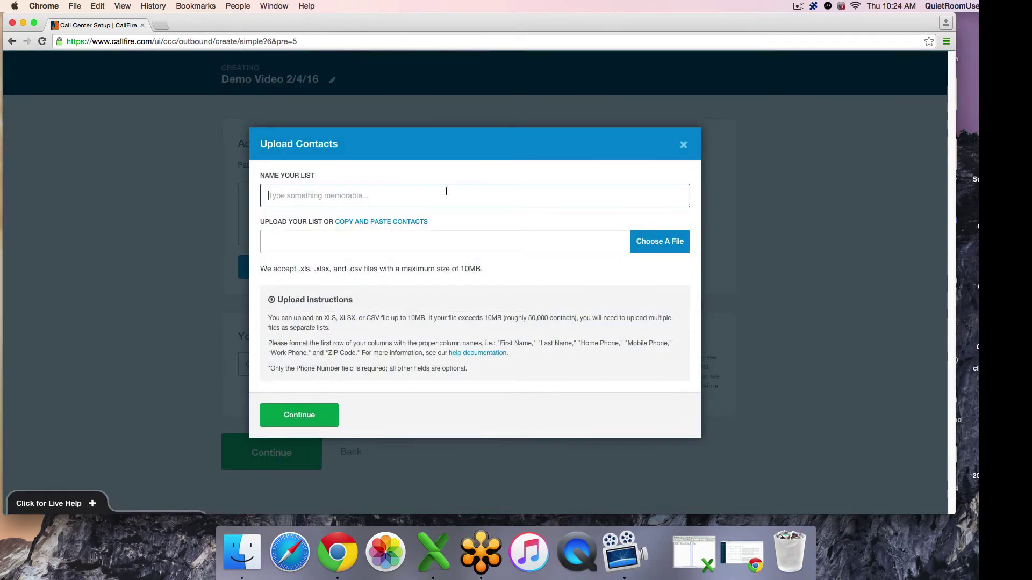
type("2.4")
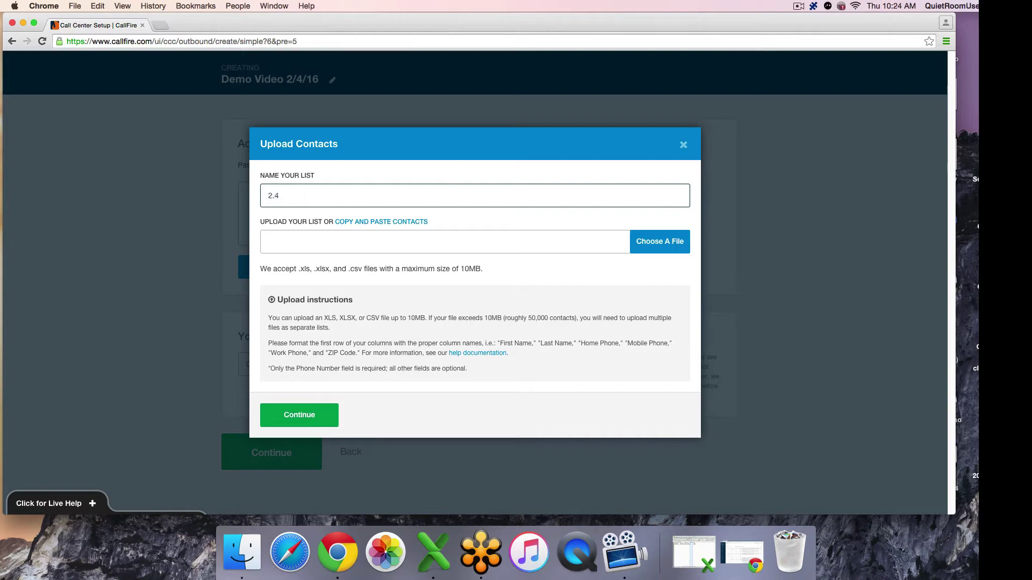
type(".16 list")
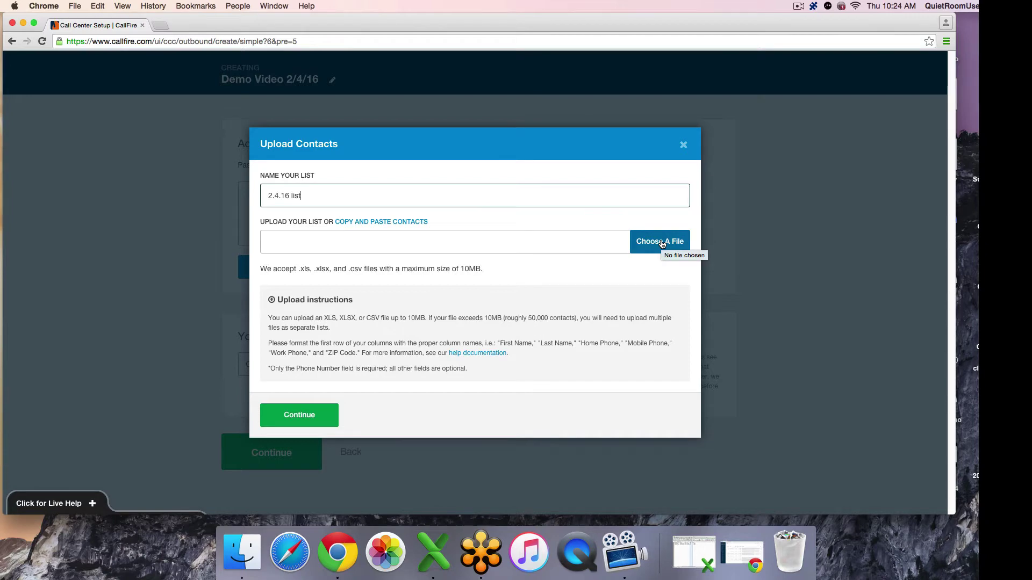
left_click(661, 242)
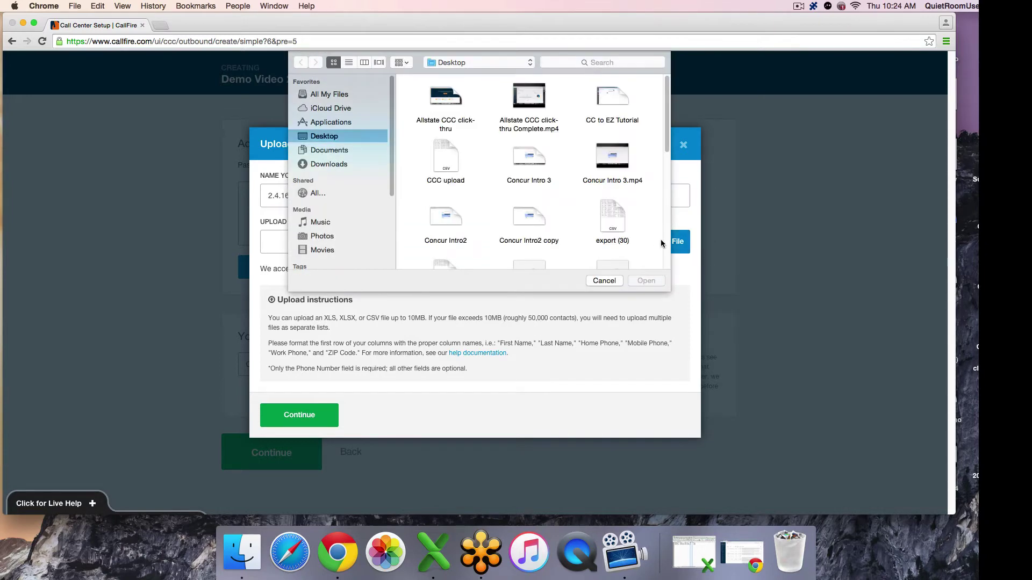
scroll(566, 181, "down", 10)
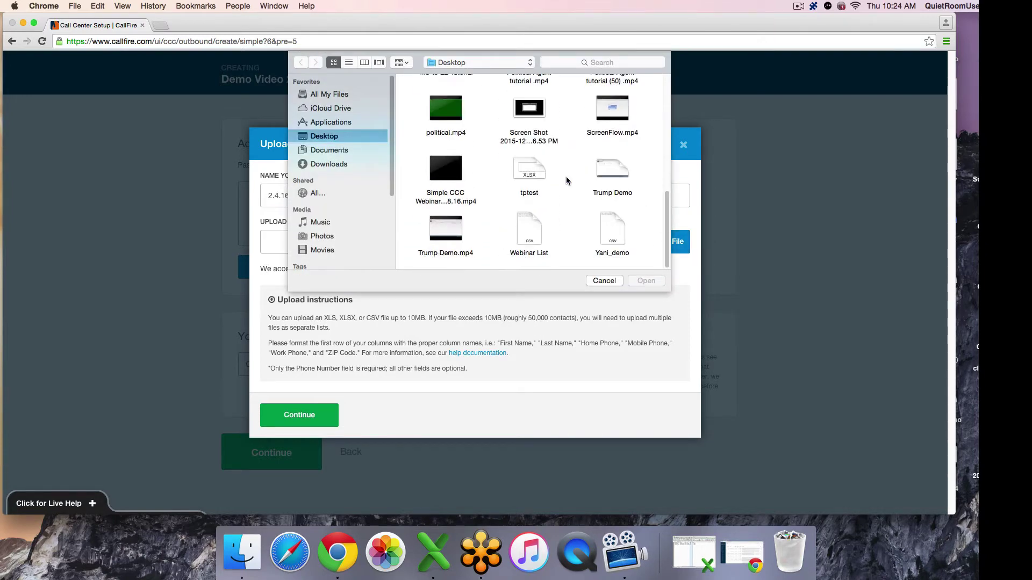
left_click(528, 230)
left_click(643, 281)
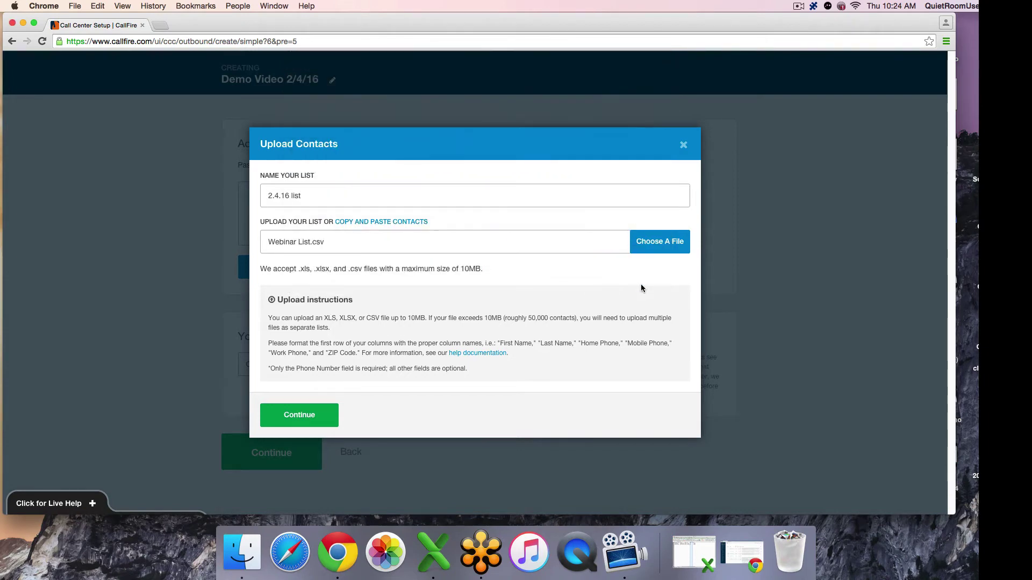
Submit the 2.4.16 list and choose to name its columns manually in the Column Editor
left_click(304, 423)
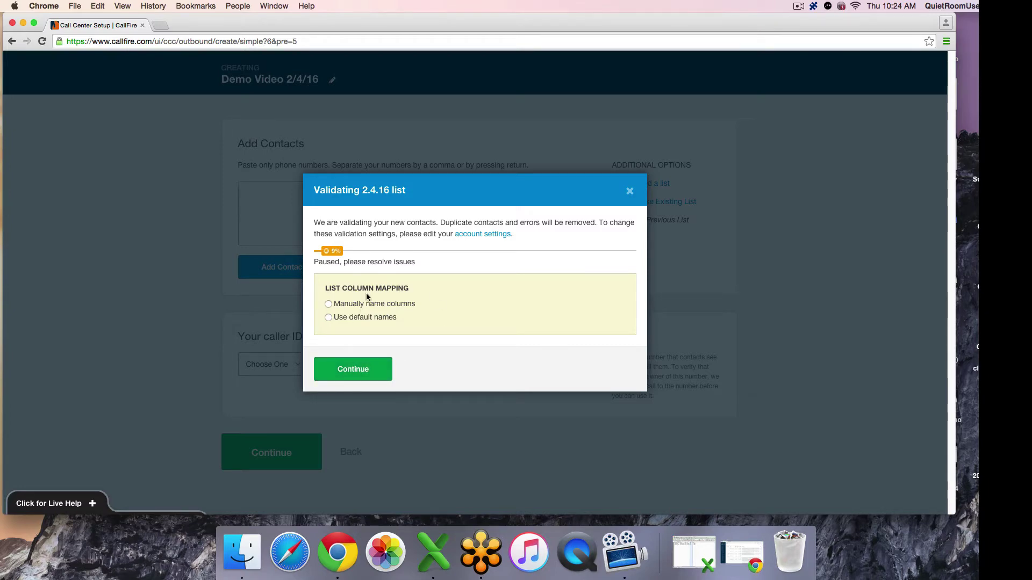
left_click(329, 304)
left_click(354, 369)
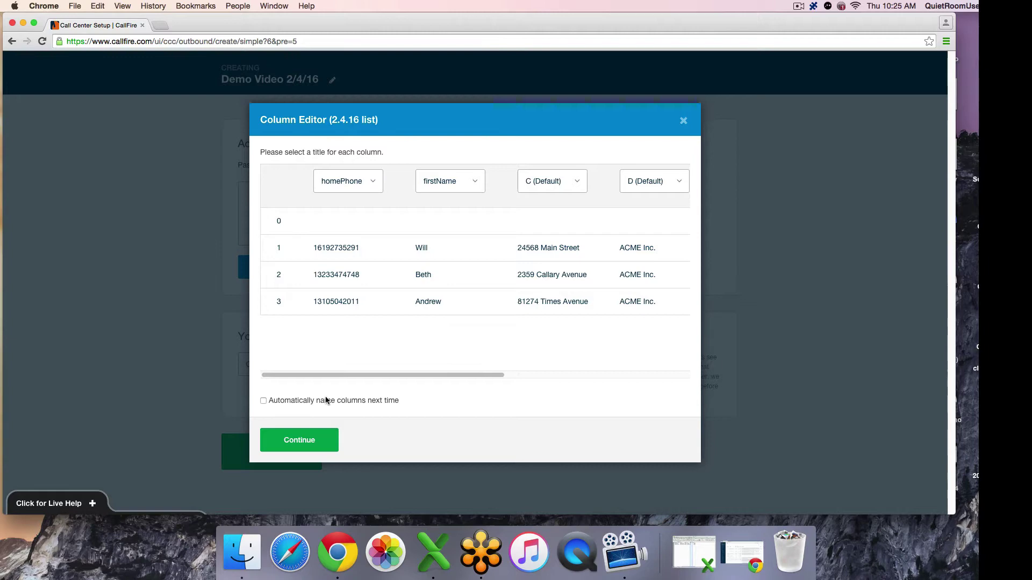
Accept the column titles, agree to the Terms of Service, and finish importing the 3 contacts
left_click(304, 441)
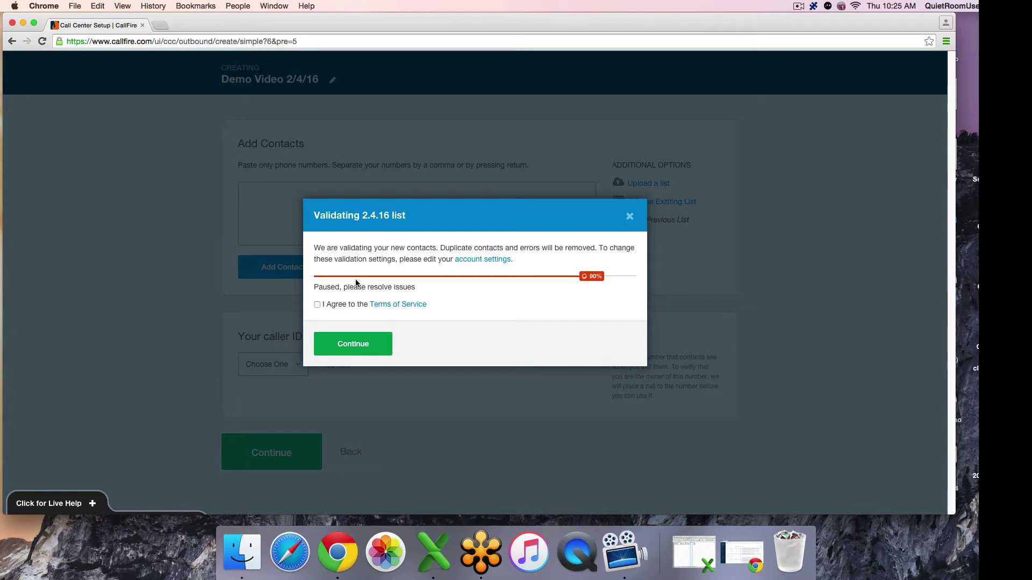
left_click(318, 306)
left_click(373, 350)
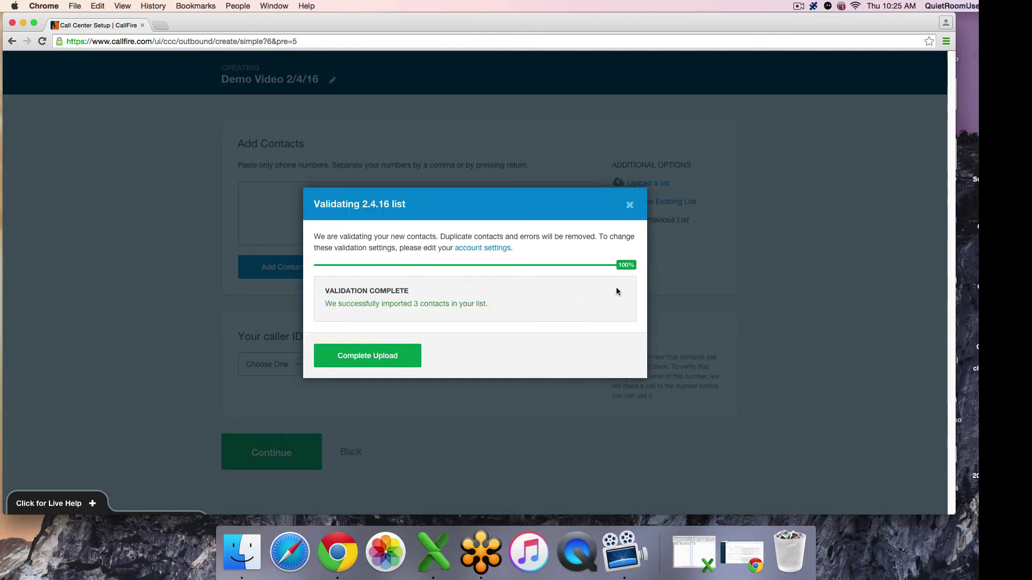
Complete the 2.4.16 list upload and request a verification call to a new caller ID number
left_click(352, 357)
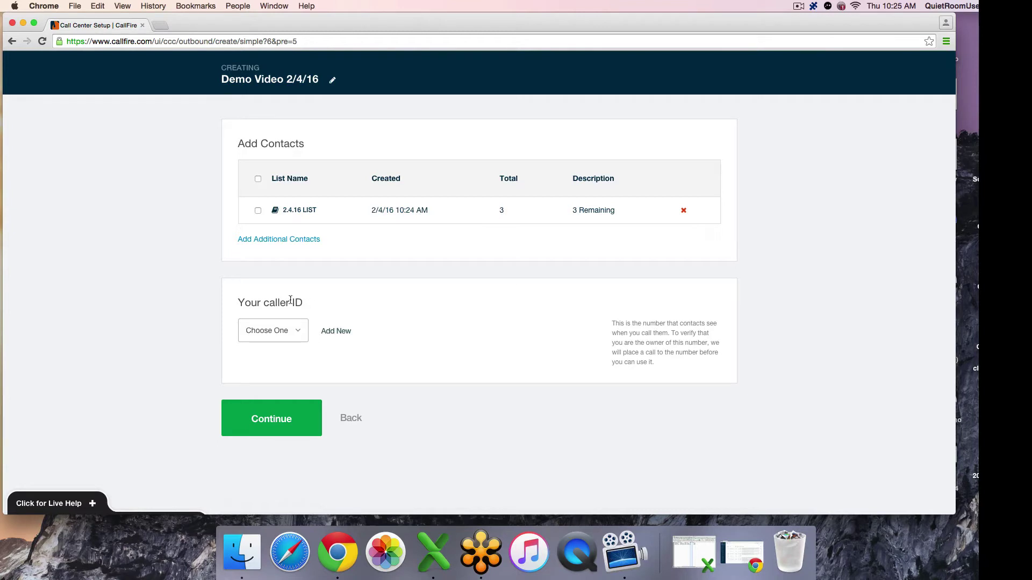
left_click(338, 331)
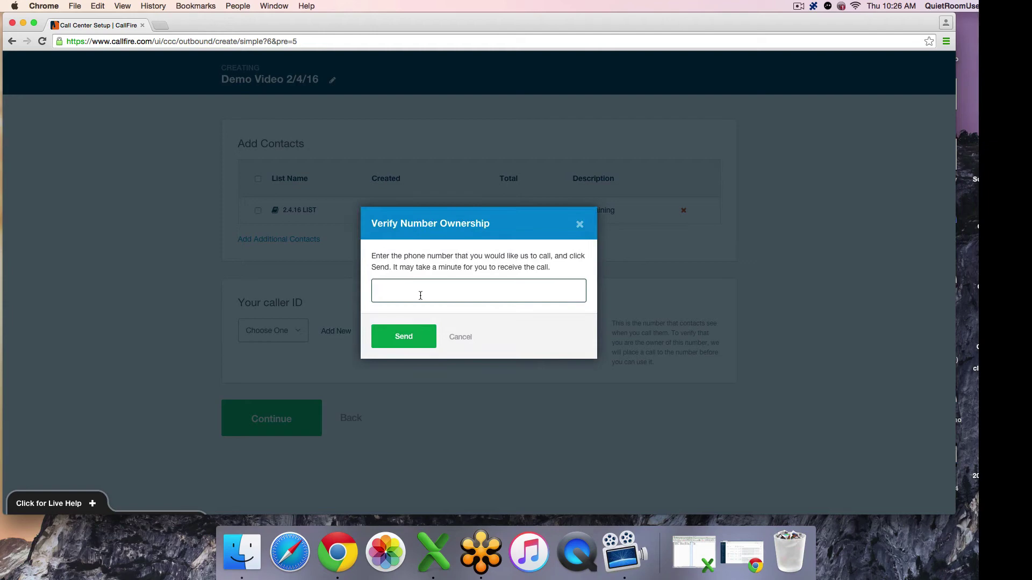
left_click(404, 335)
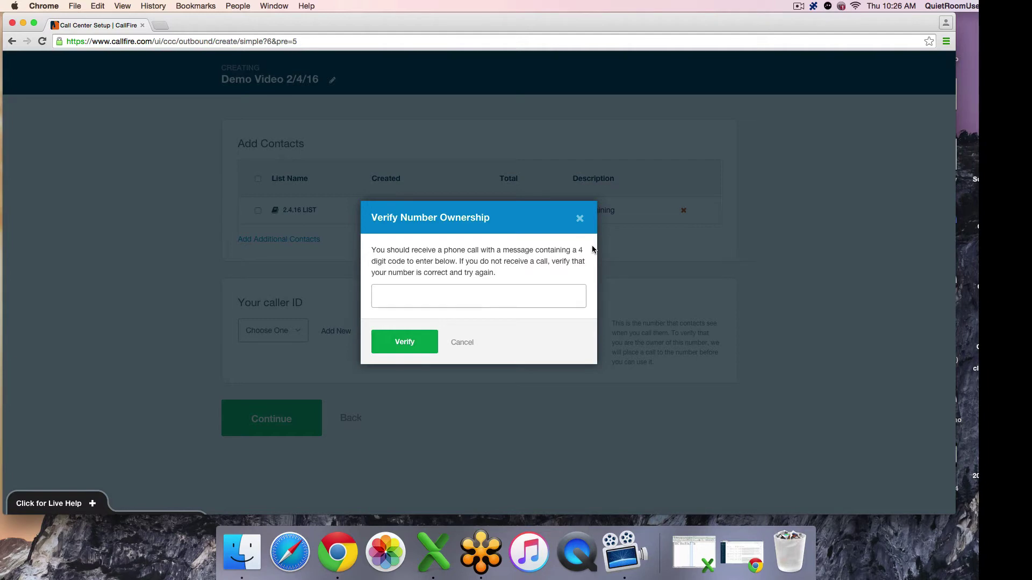
Verify the new number with the received 4-digit code and select it as the caller ID
left_click(530, 294)
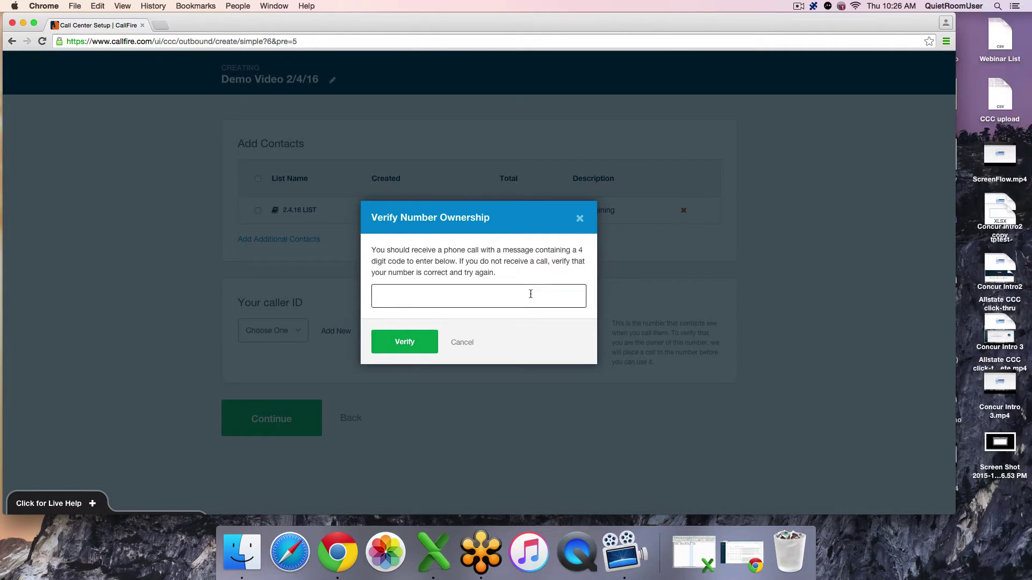
left_click(412, 344)
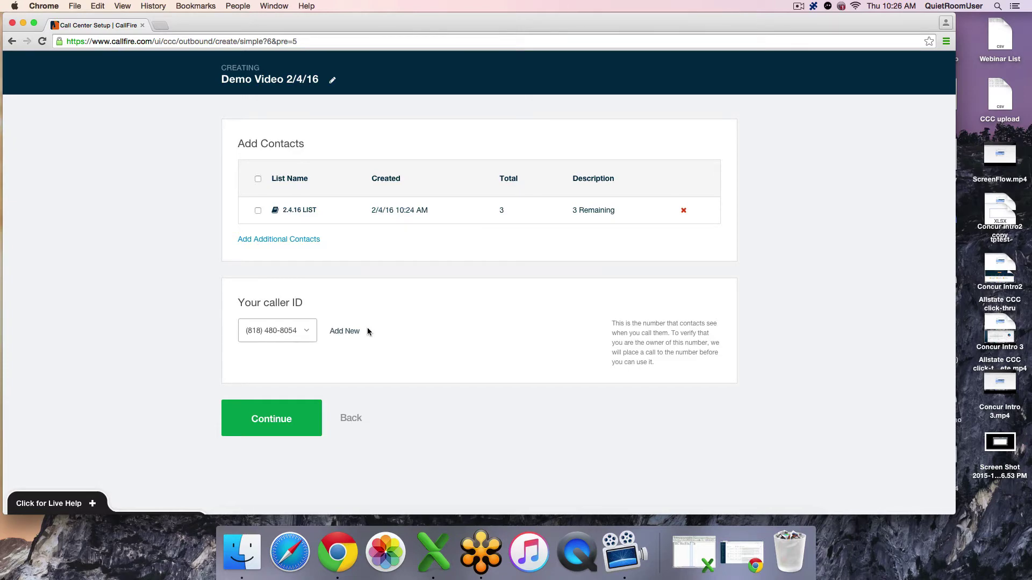
left_click(280, 328)
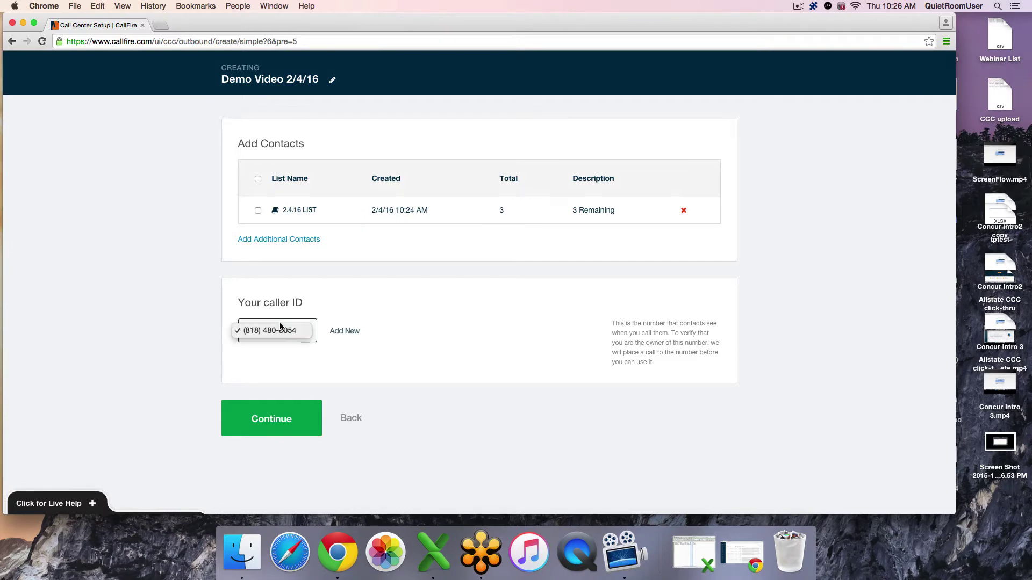
left_click(264, 356)
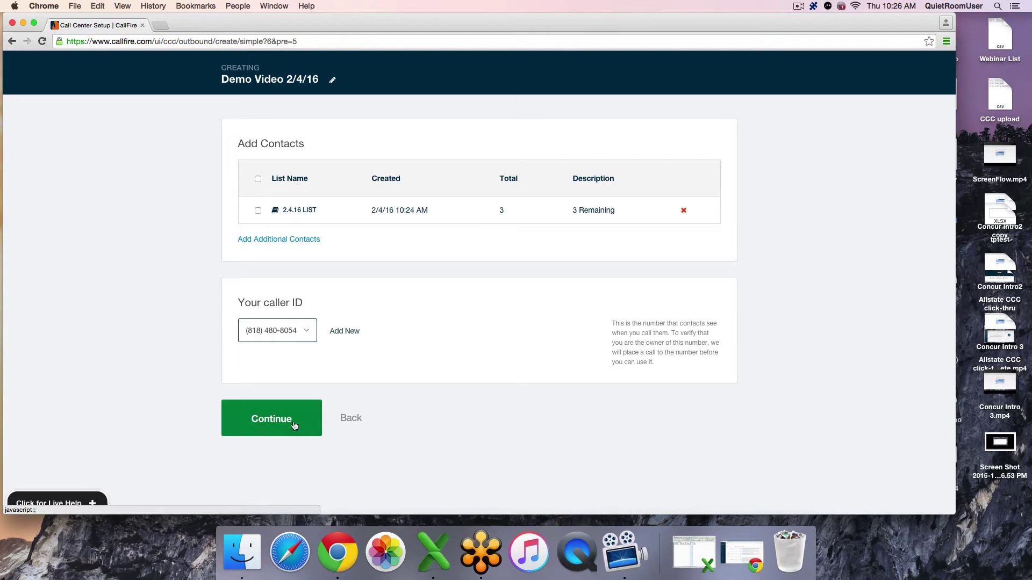
Create the Demo Video 2/4/16 campaign and view its Add Script, Survey, Transfers and Advanced Options tiles
left_click(263, 428)
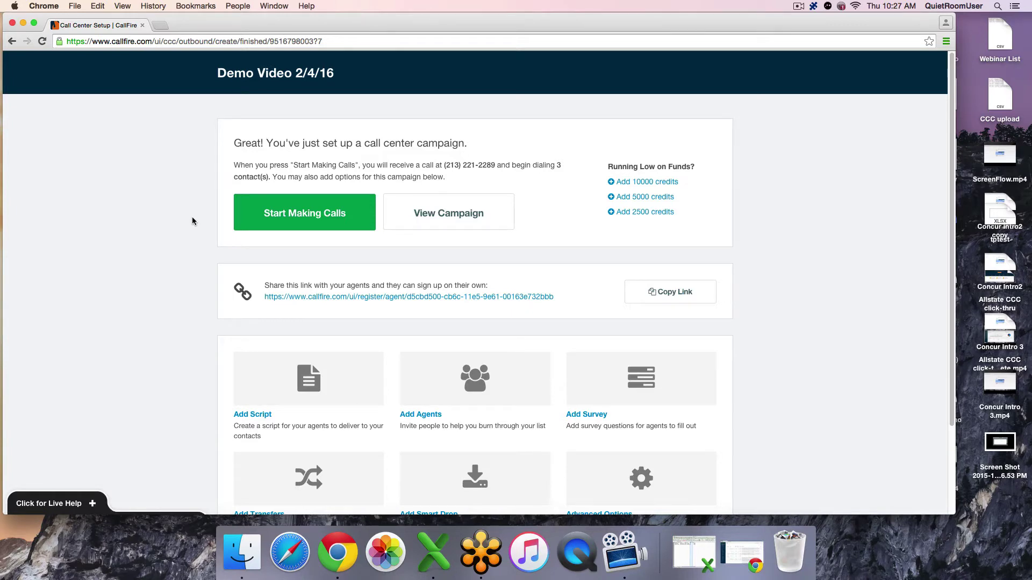
scroll(193, 226, "down", 4)
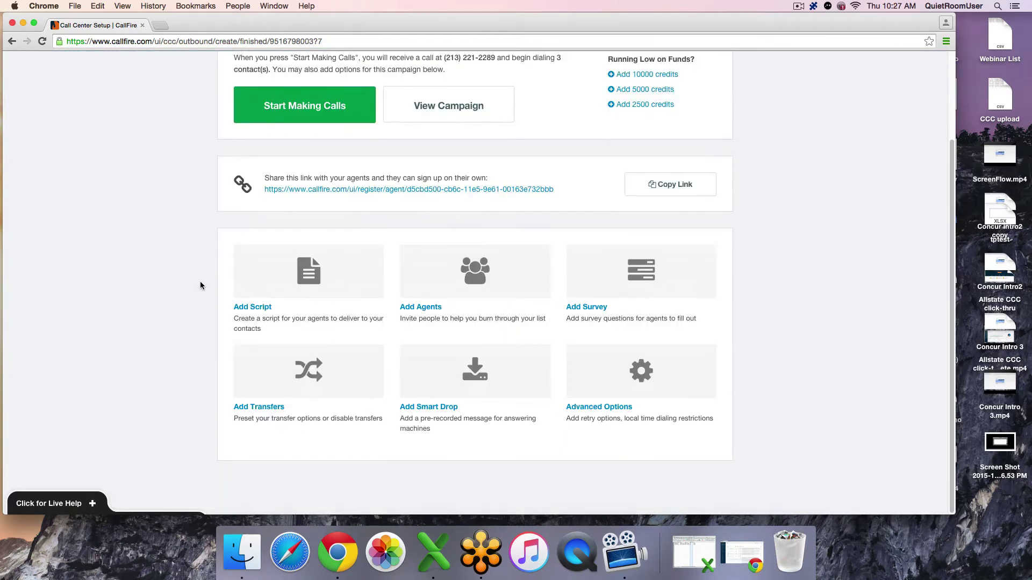
Add the agent script 'This is my script! Read me!' and save it to the campaign
left_click(317, 283)
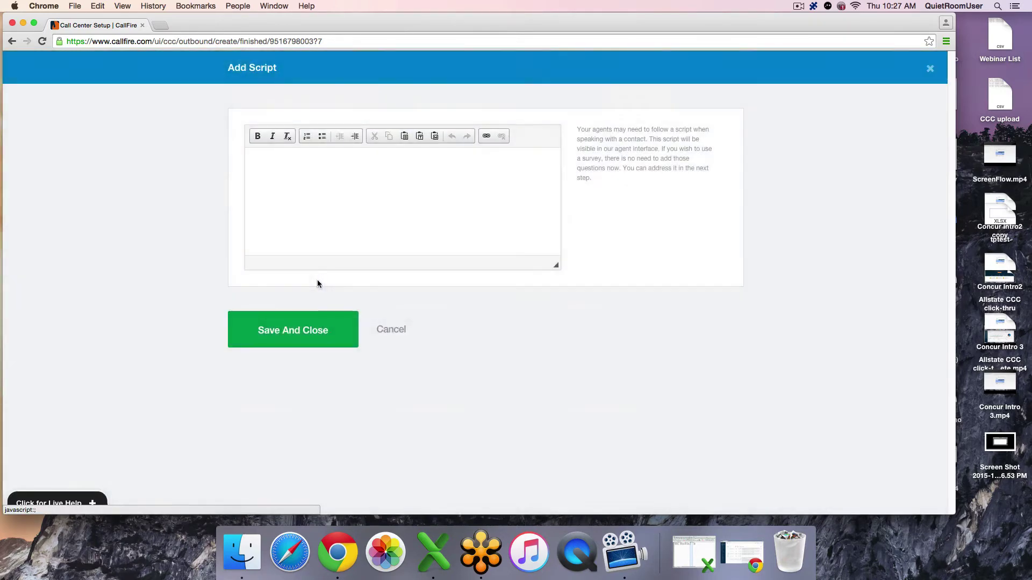
left_click(312, 200)
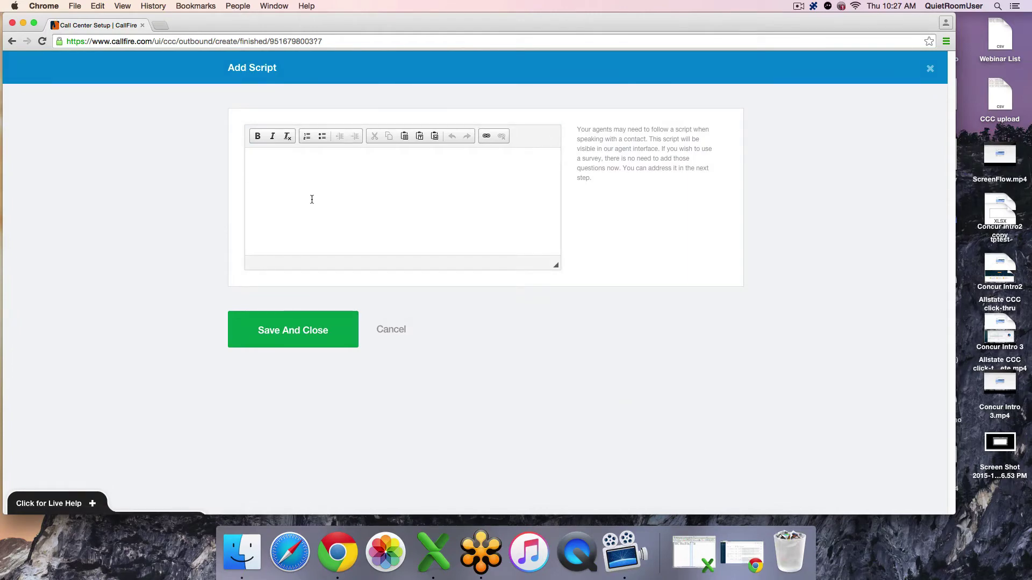
type("This is my script! Read me!")
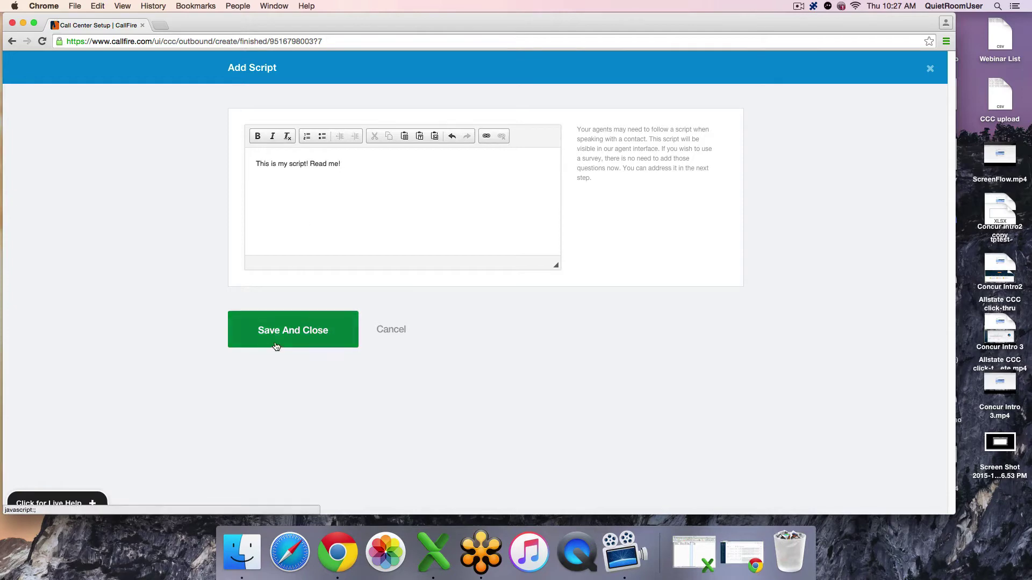
left_click(277, 337)
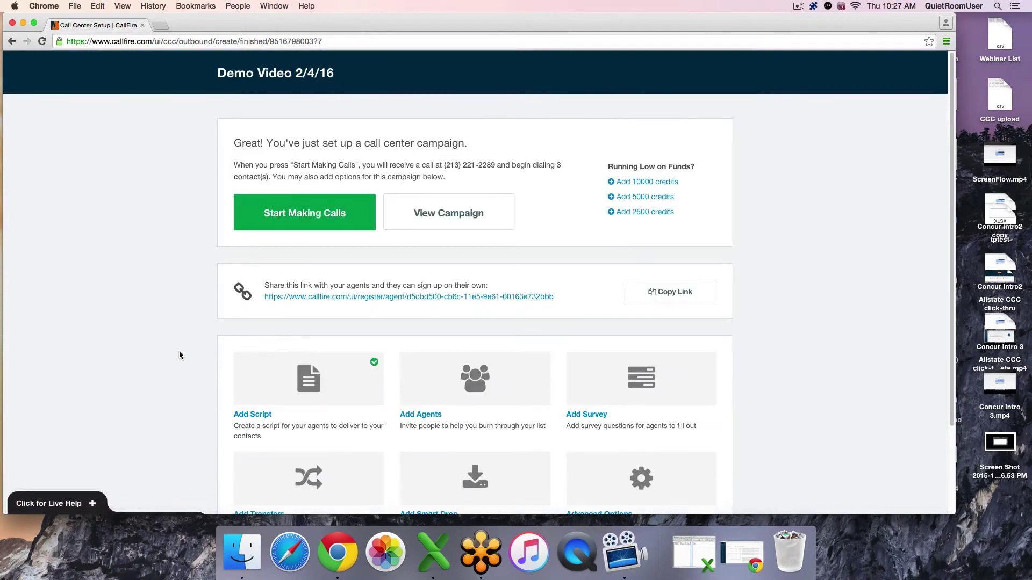
scroll(203, 355, "down", 5)
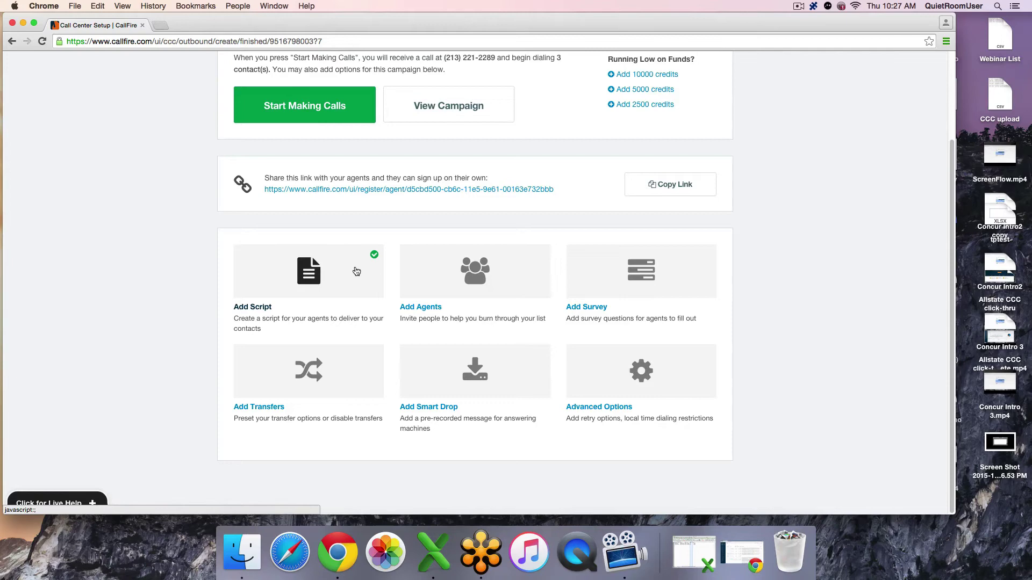
left_click(505, 279)
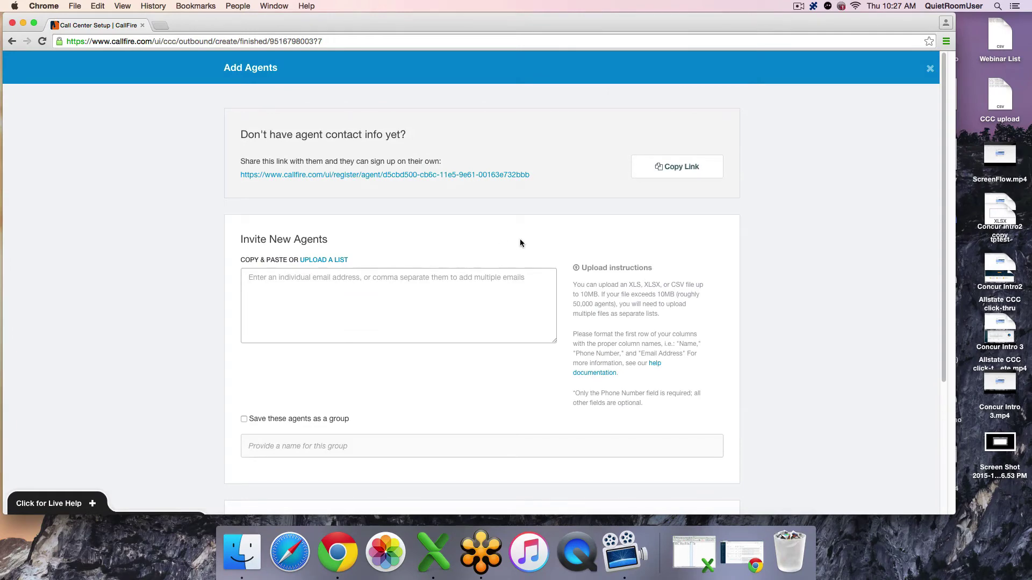
scroll(741, 276, "down", 5)
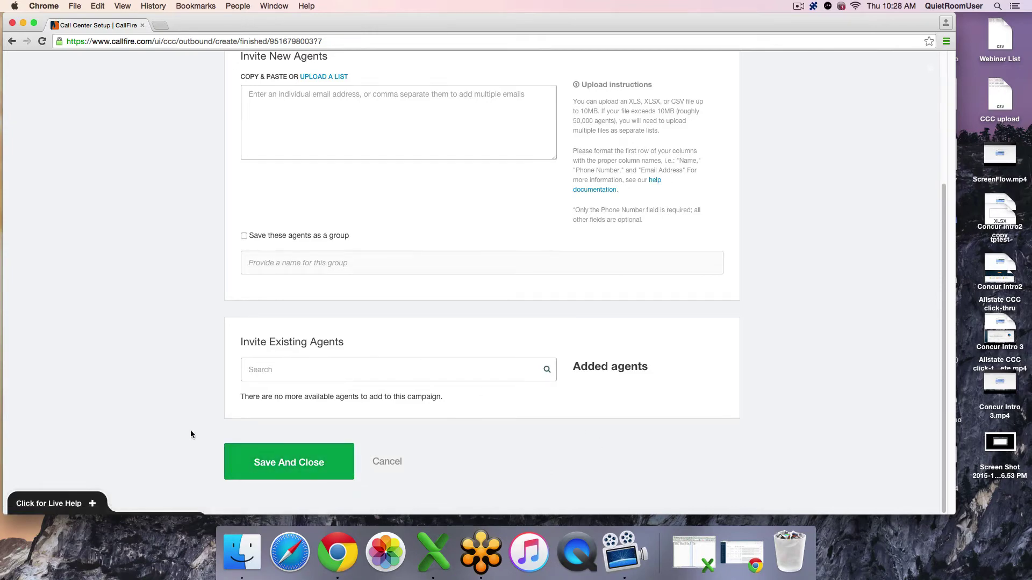
scroll(190, 430, "up", 5)
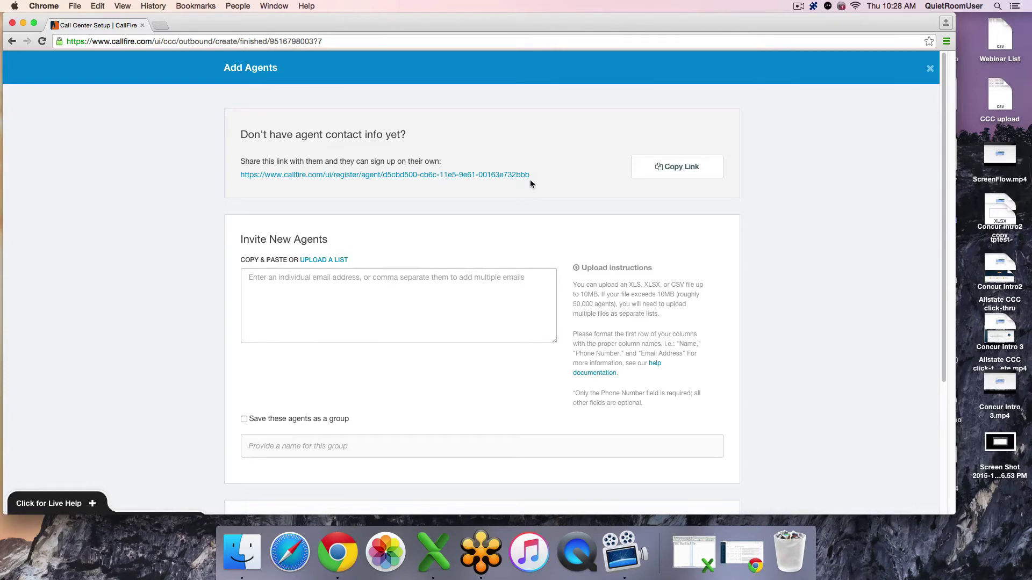
left_click(290, 284)
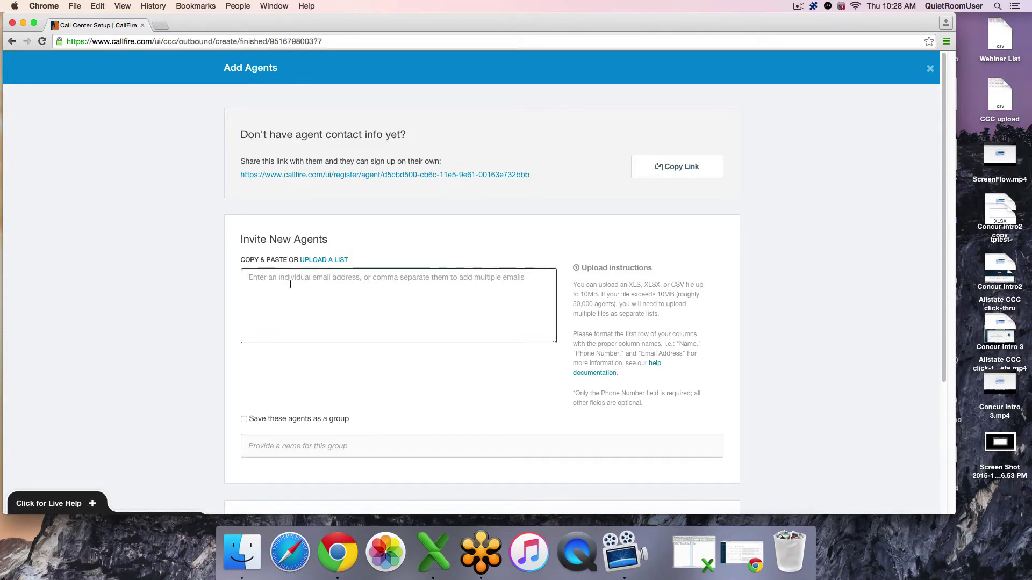
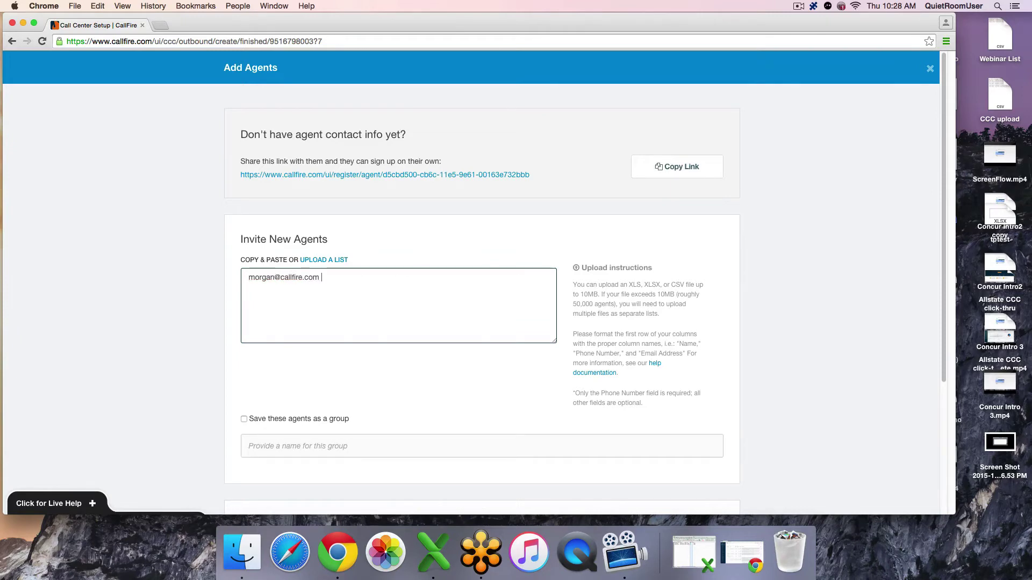
key("super+a")
key("BackSpace")
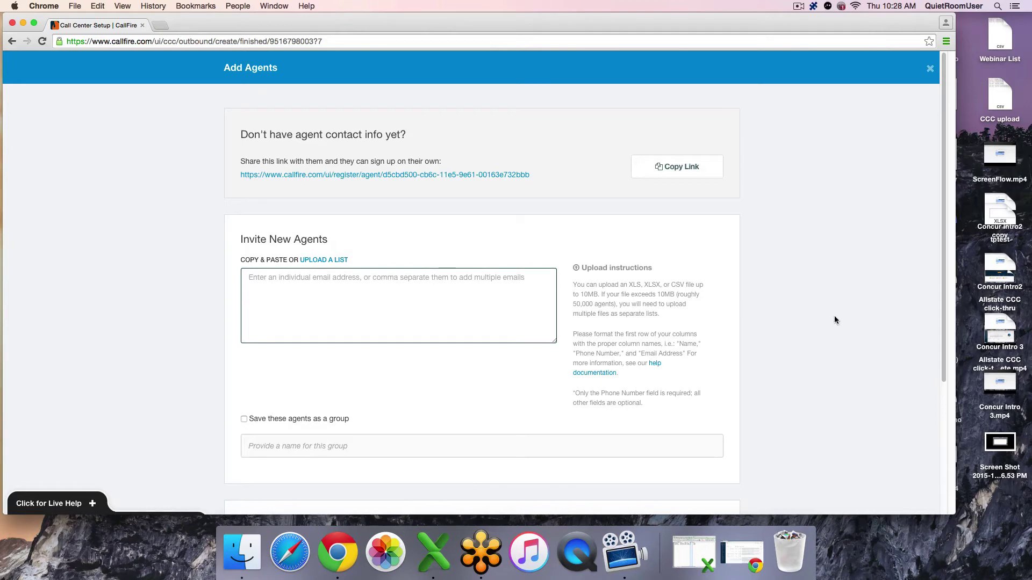
scroll(756, 344, "down", 5)
left_click(324, 468)
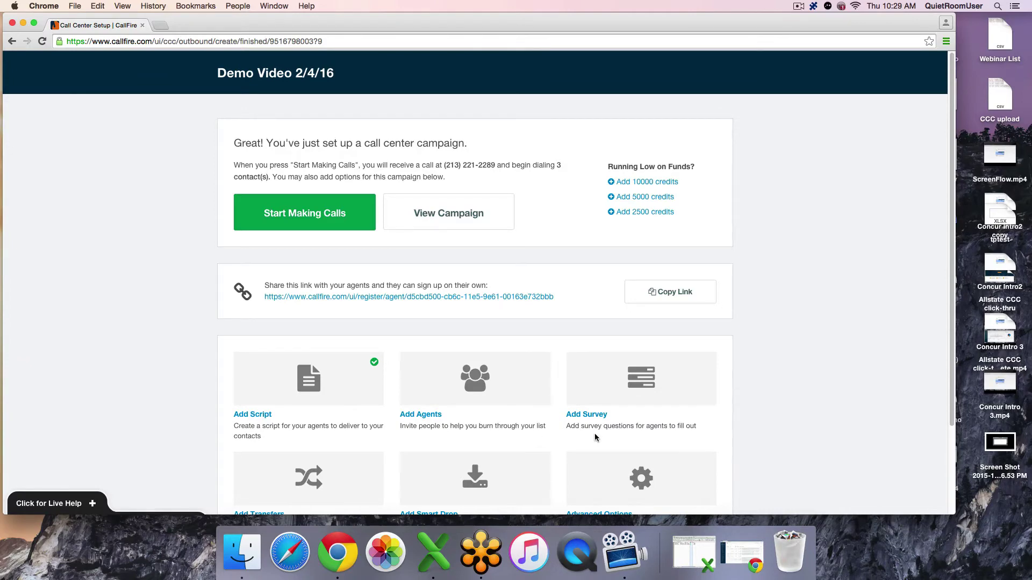
Create a multiple-choice question 'Please disposition this call.' with Answering Machine, Call Back Later, Not interested, Sold!
left_click(584, 397)
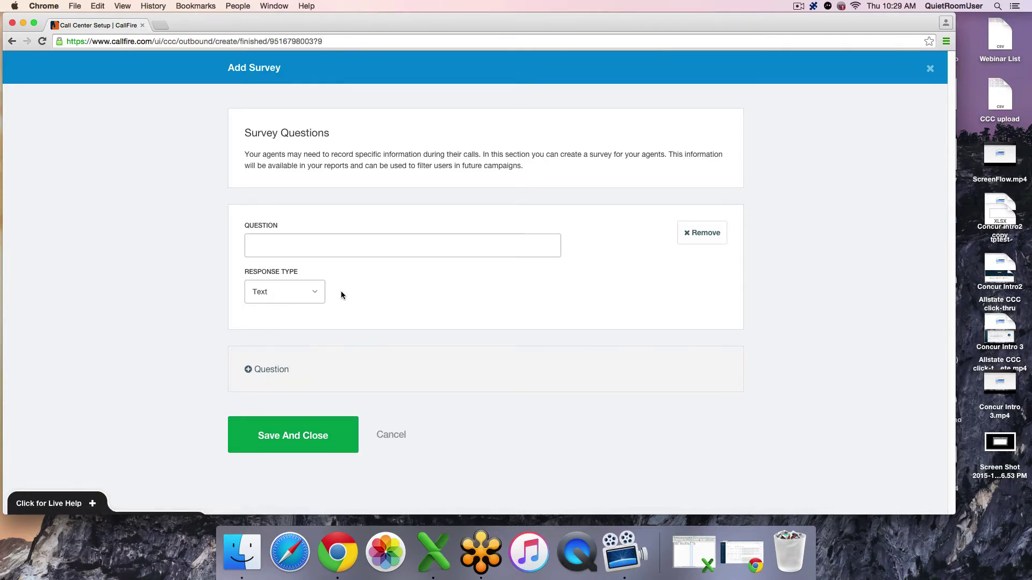
left_click(283, 292)
left_click(284, 301)
left_click(297, 248)
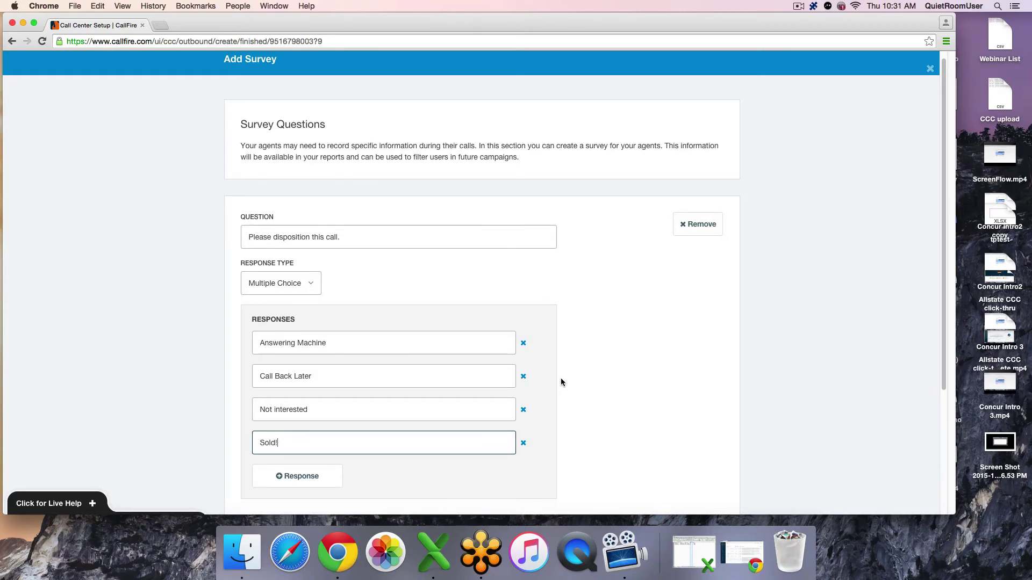
scroll(560, 379, "down", 3)
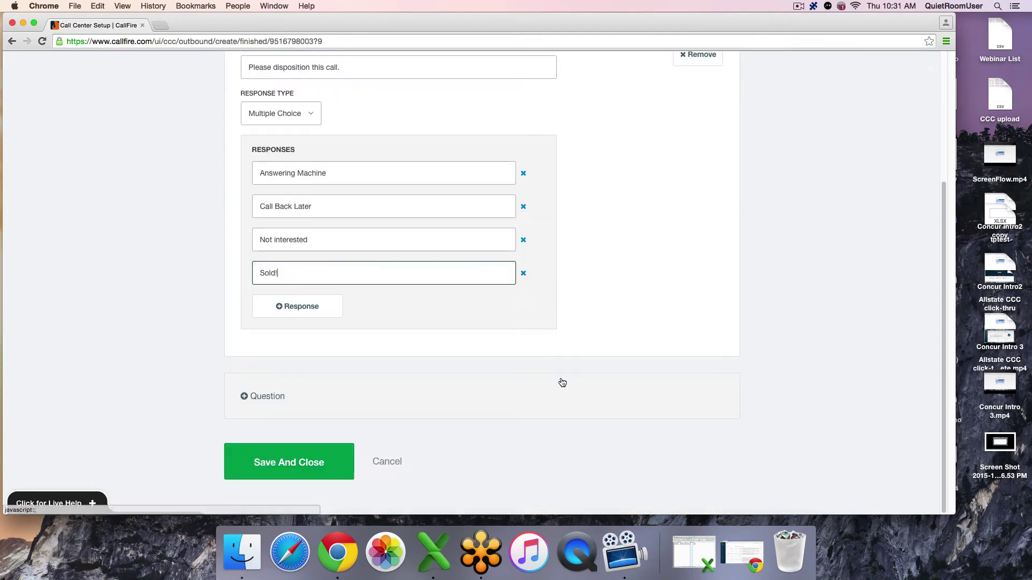
Add a second survey question left as a text response, then save the survey
left_click(265, 398)
scroll(306, 397, "down", 2)
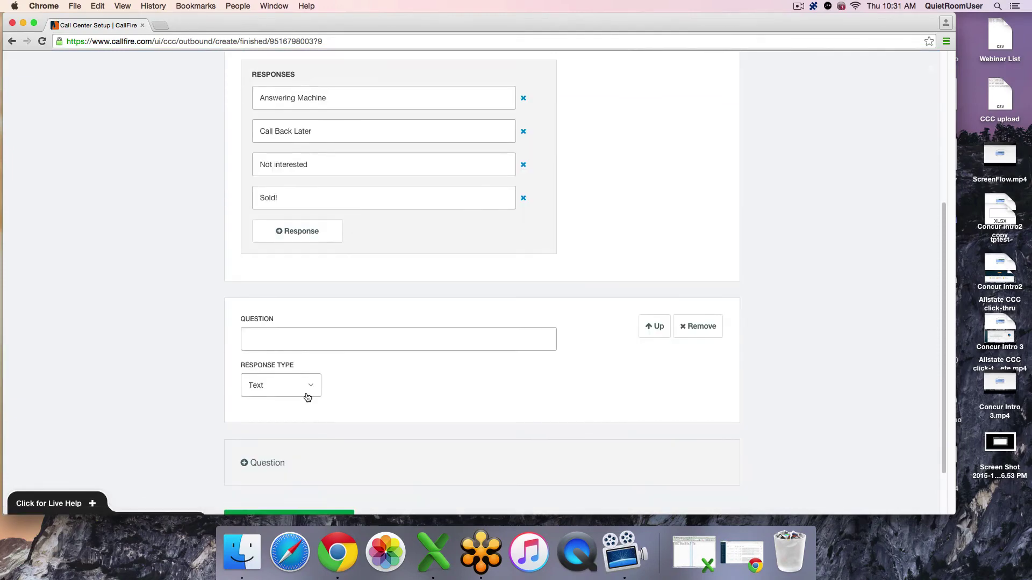
left_click(265, 387)
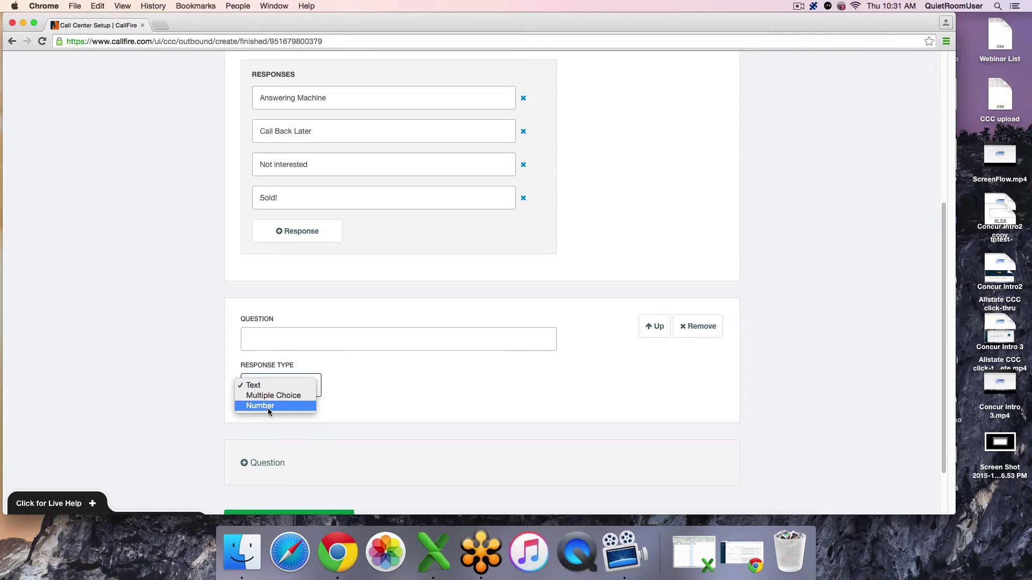
left_click(395, 413)
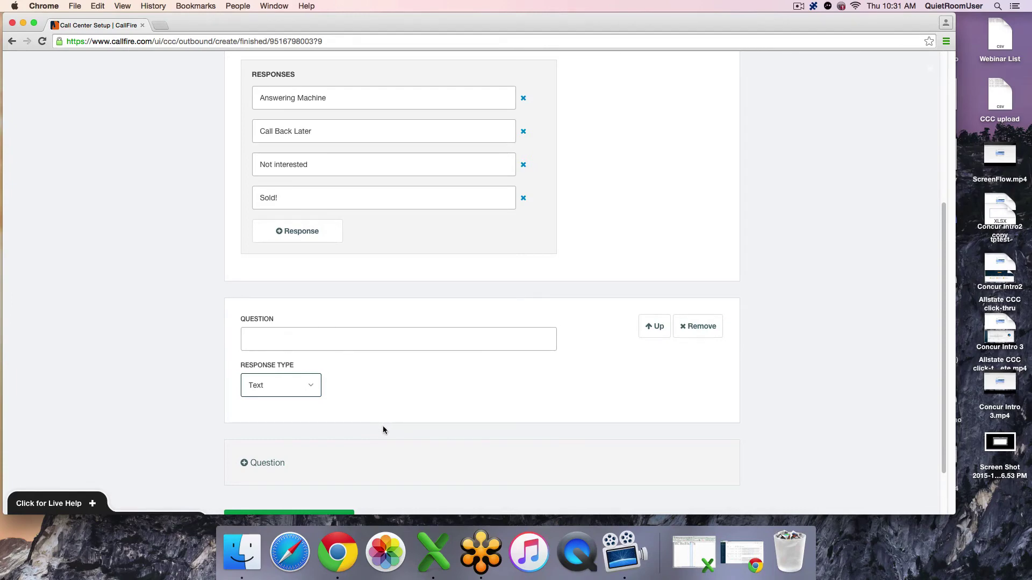
scroll(385, 428, "down", 3)
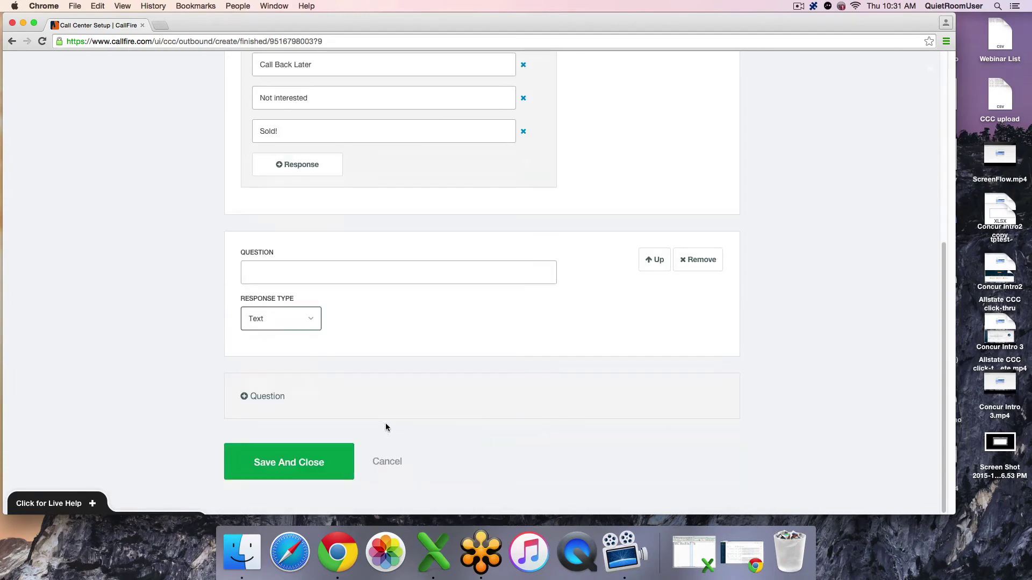
left_click(245, 465)
scroll(199, 414, "down", 3)
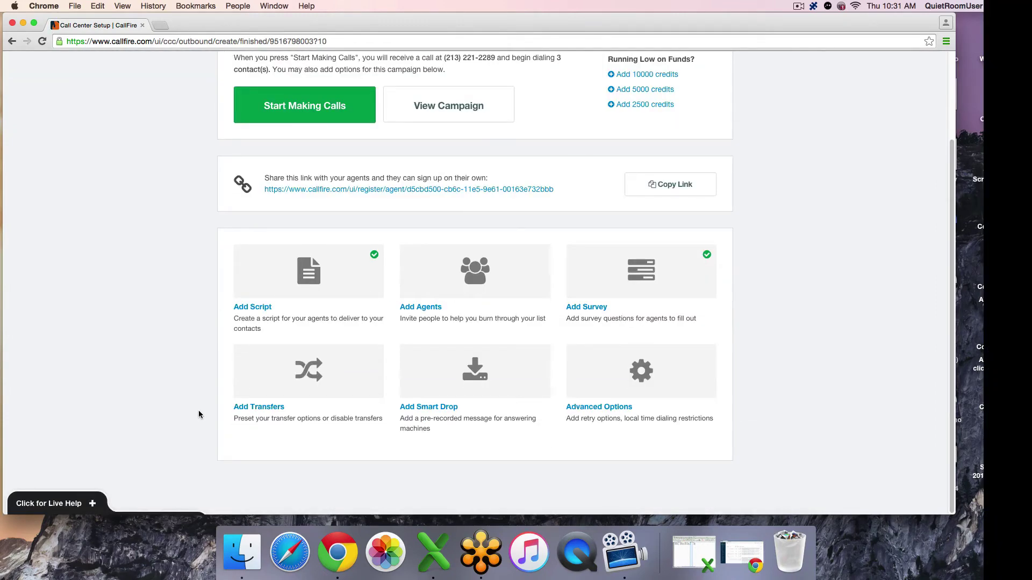
Add a preset assisted-transfer contact with the contact's name and phone number
left_click(258, 383)
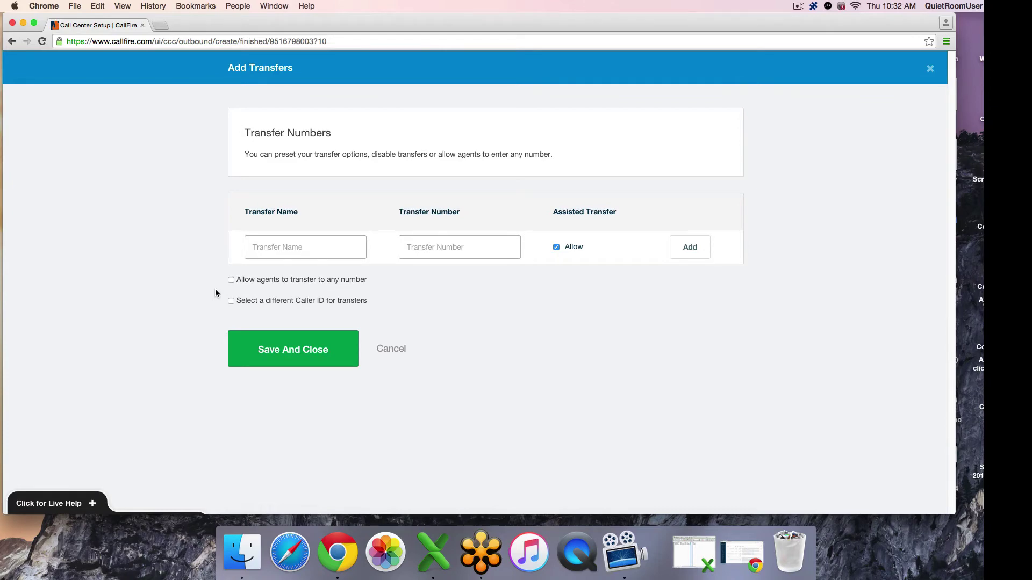
key("Tab")
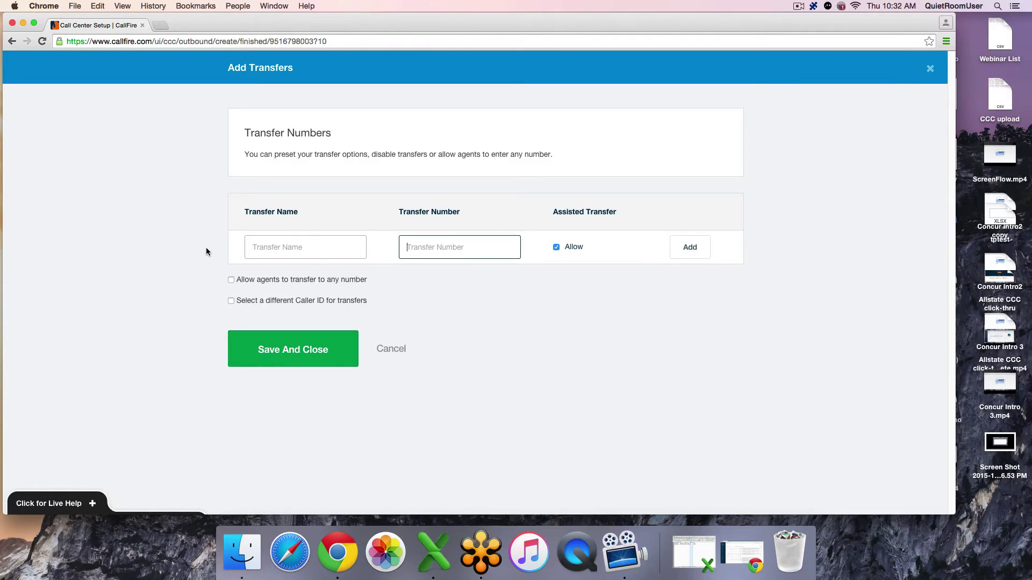
left_click(264, 250)
type("Morgan")
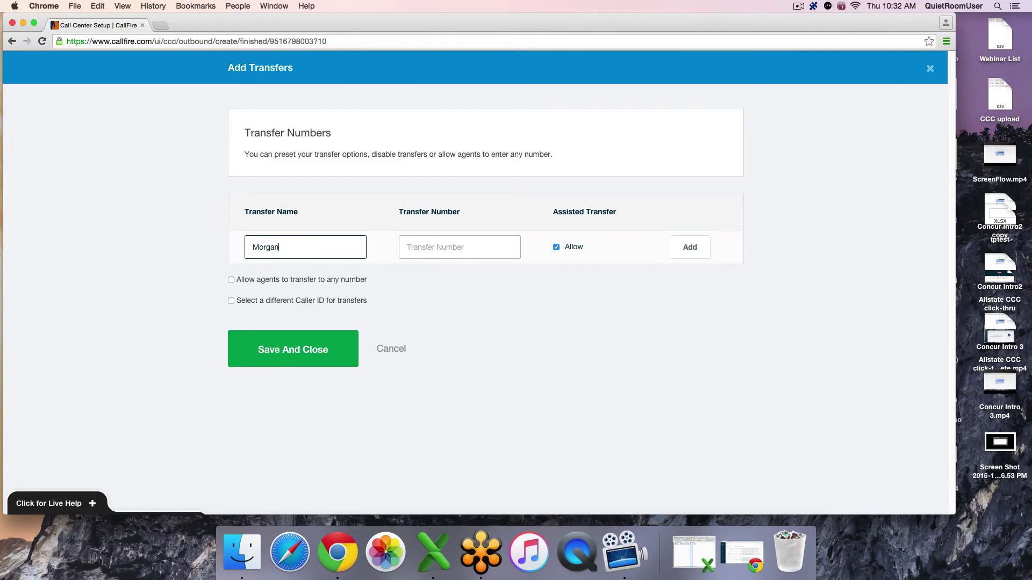
left_click(443, 247)
left_click(443, 248)
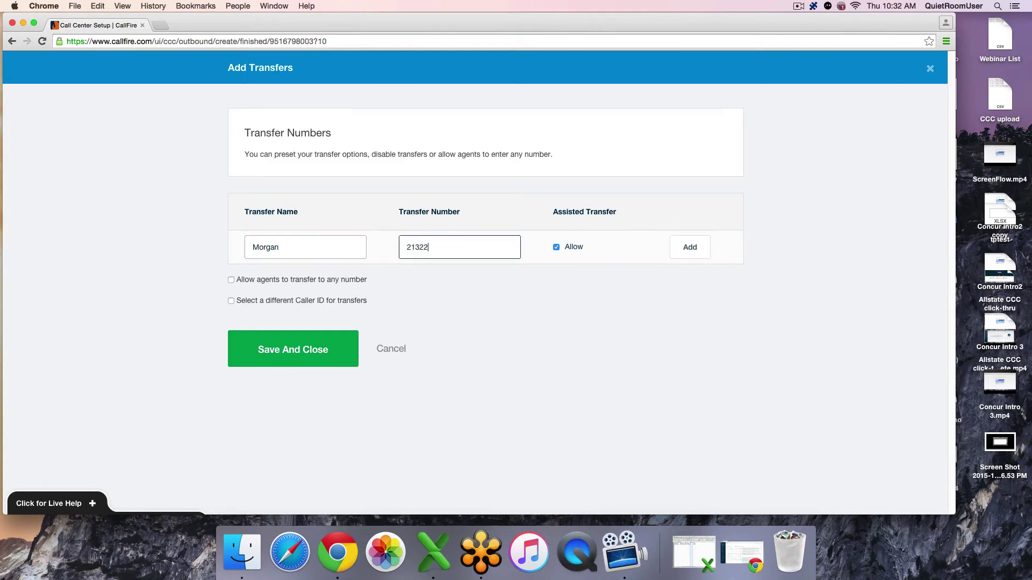
left_click(558, 250)
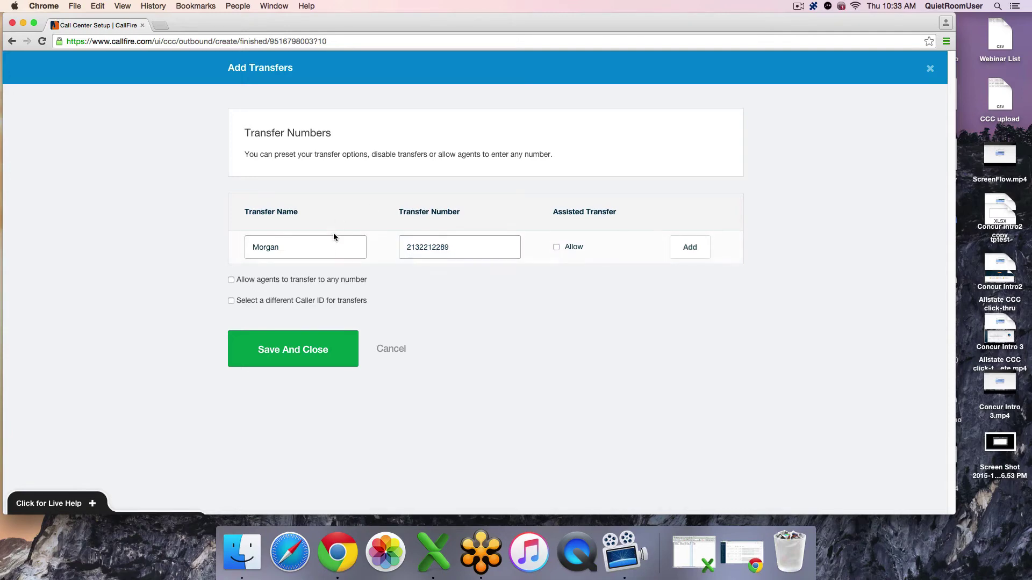
left_click(557, 247)
left_click(700, 250)
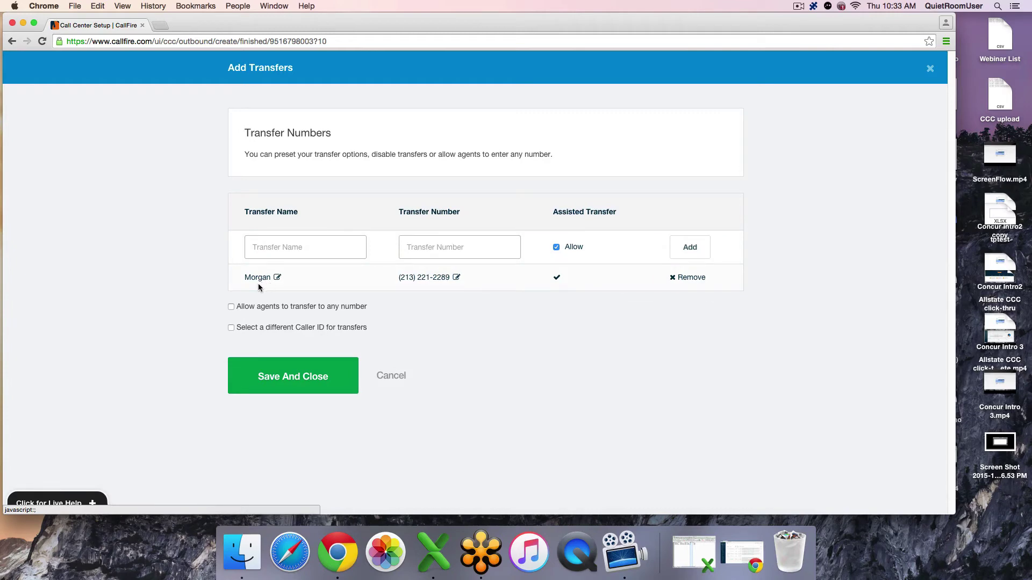
Allow agents to transfer to any number without a different transfer caller ID, and save
left_click(231, 306)
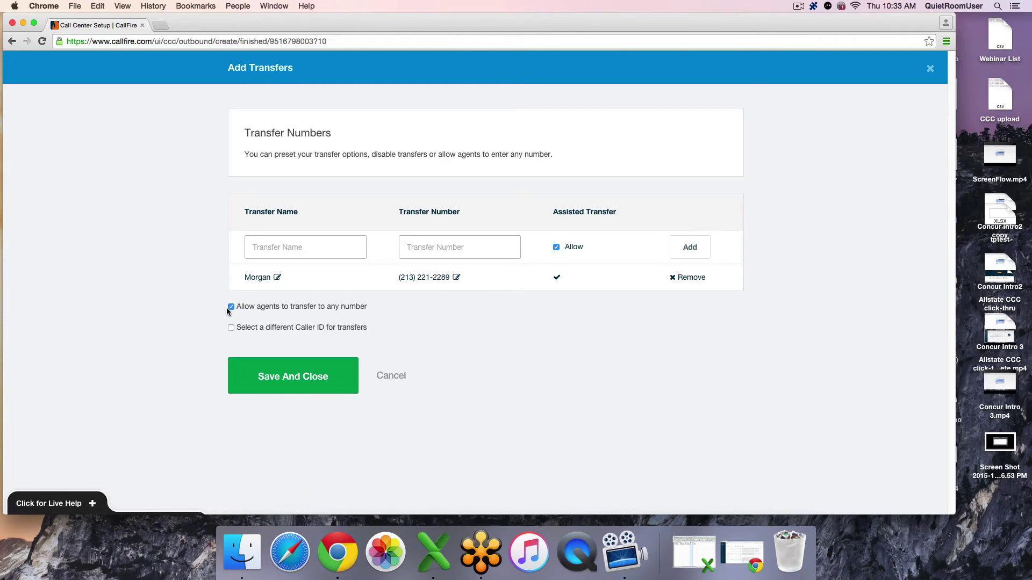
left_click(231, 327)
left_click(284, 353)
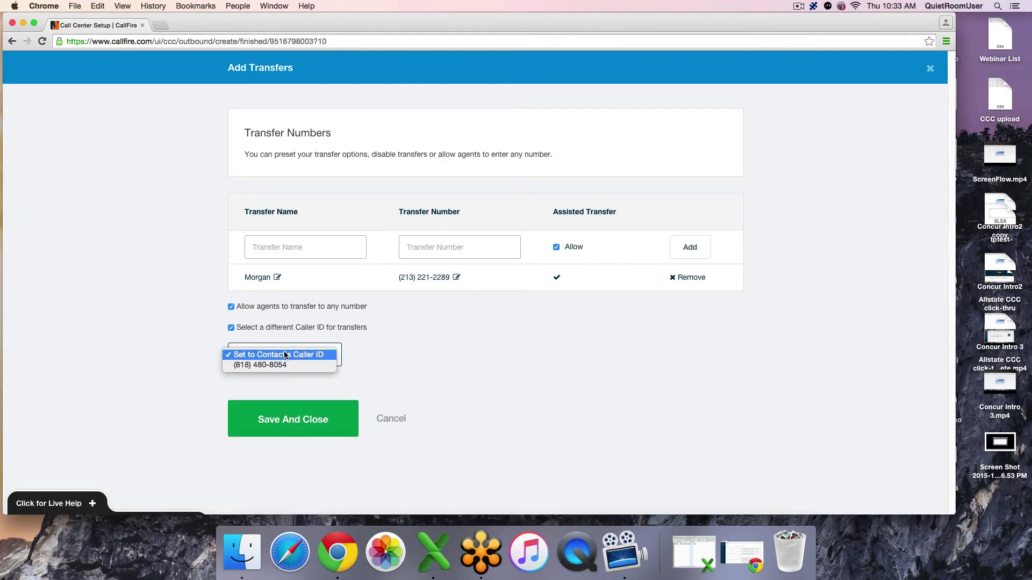
left_click(284, 354)
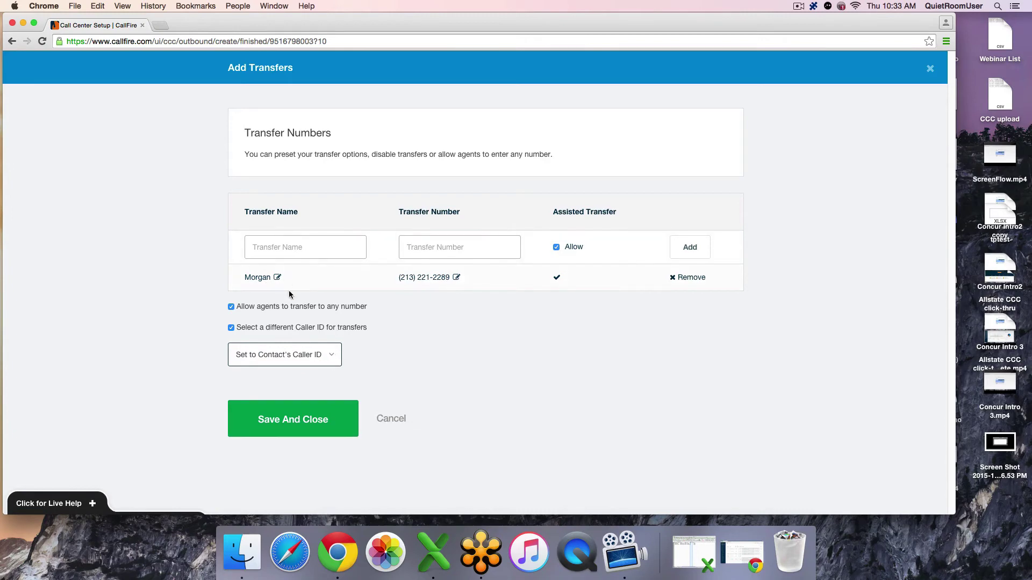
left_click(329, 357)
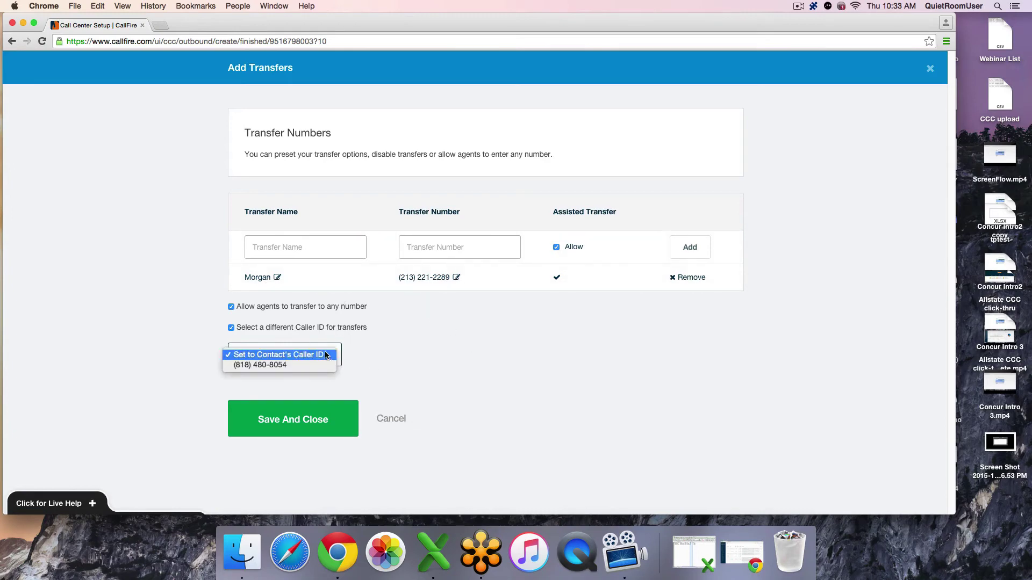
left_click(232, 329)
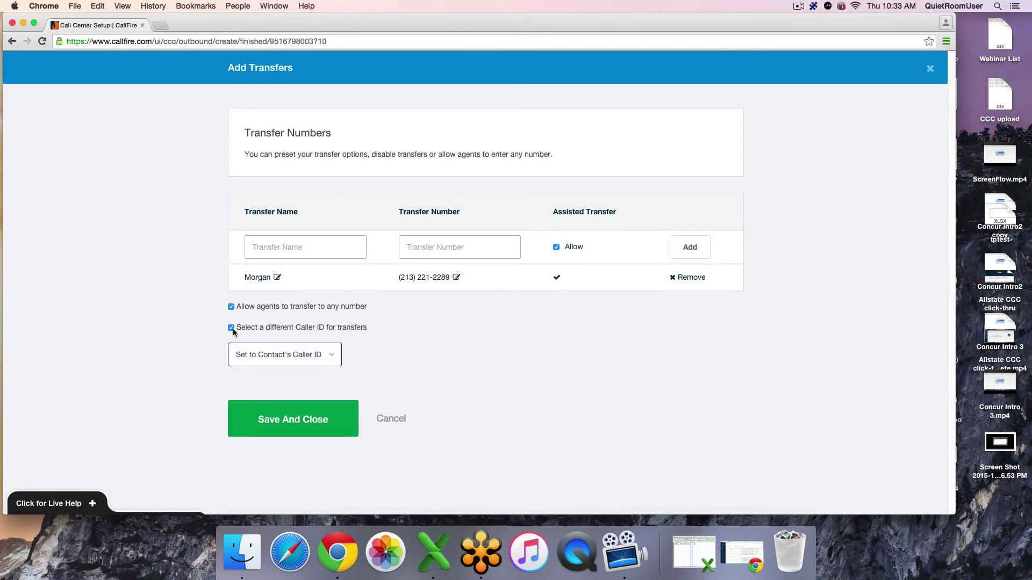
left_click(232, 328)
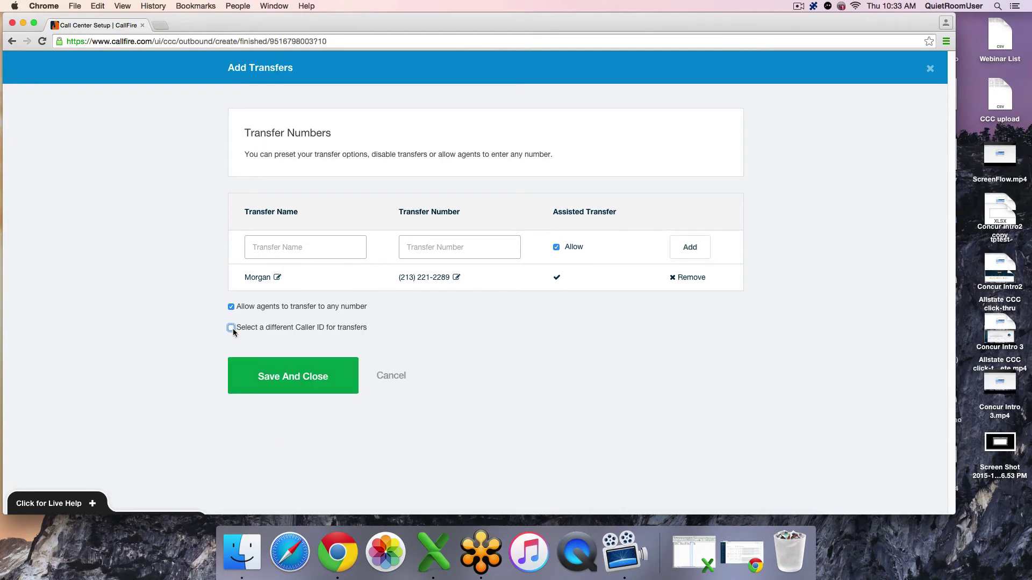
left_click(324, 378)
scroll(324, 378, "down", 4)
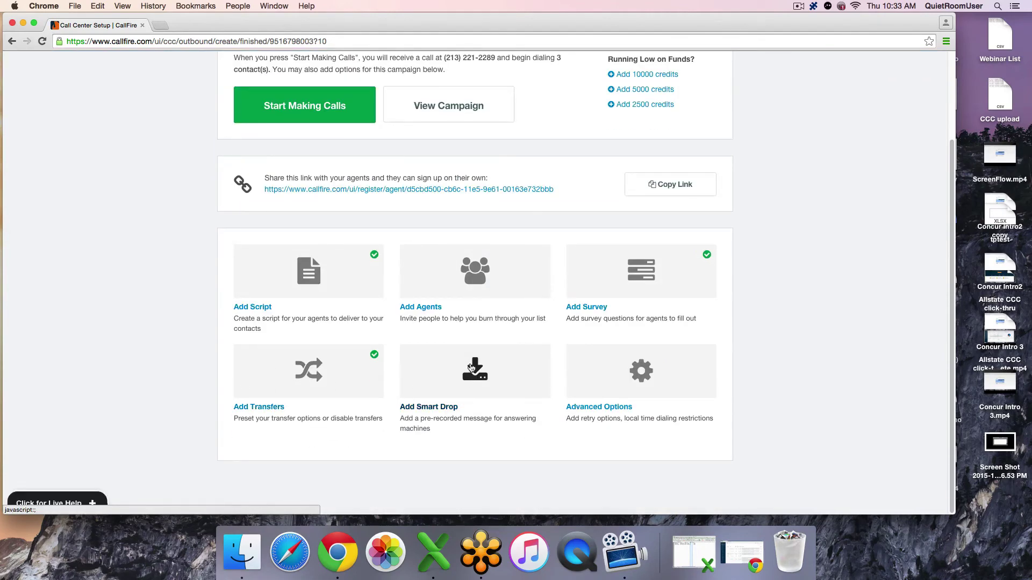
left_click(472, 367)
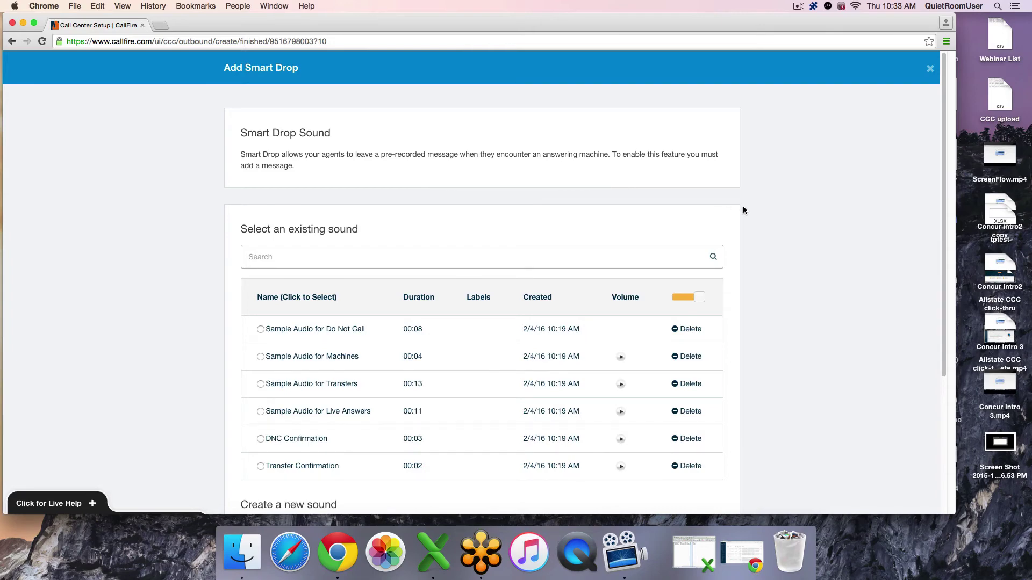
scroll(746, 235, "down", 2)
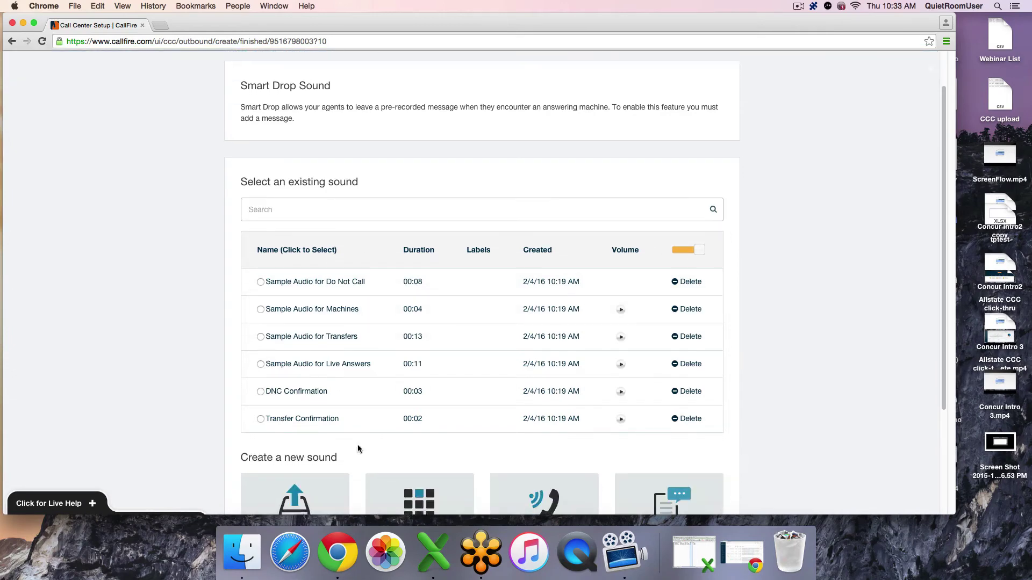
scroll(357, 444, "down", 5)
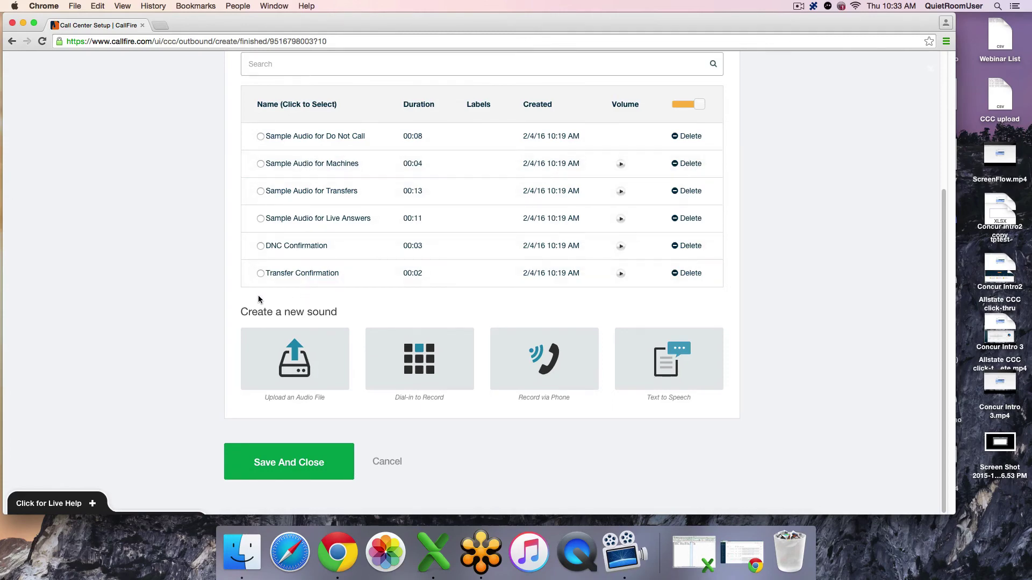
left_click(277, 462)
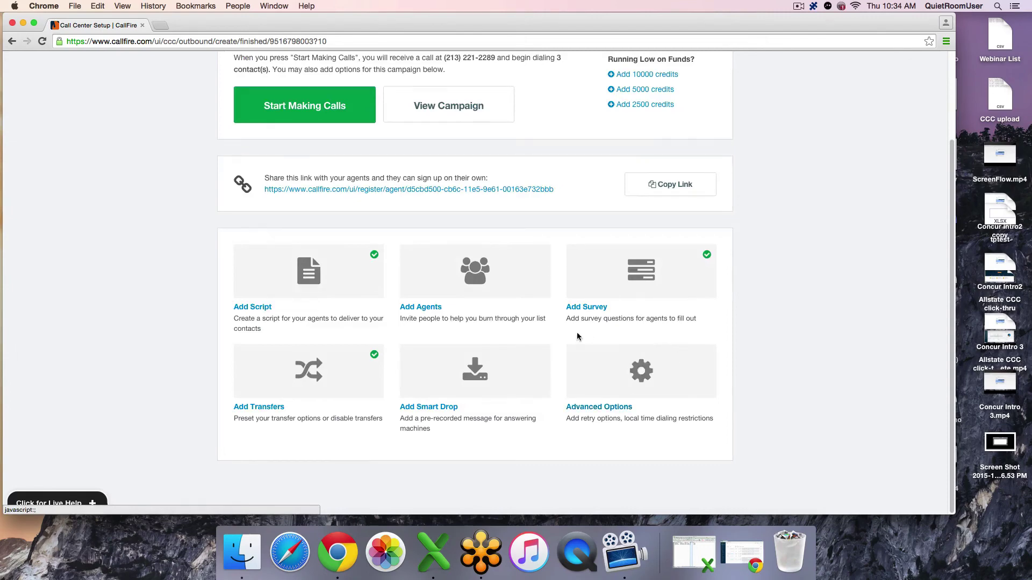
Open Advanced Options, try Multi-Line Dialing but leave it disabled, and list the Number of Rings choices
left_click(682, 368)
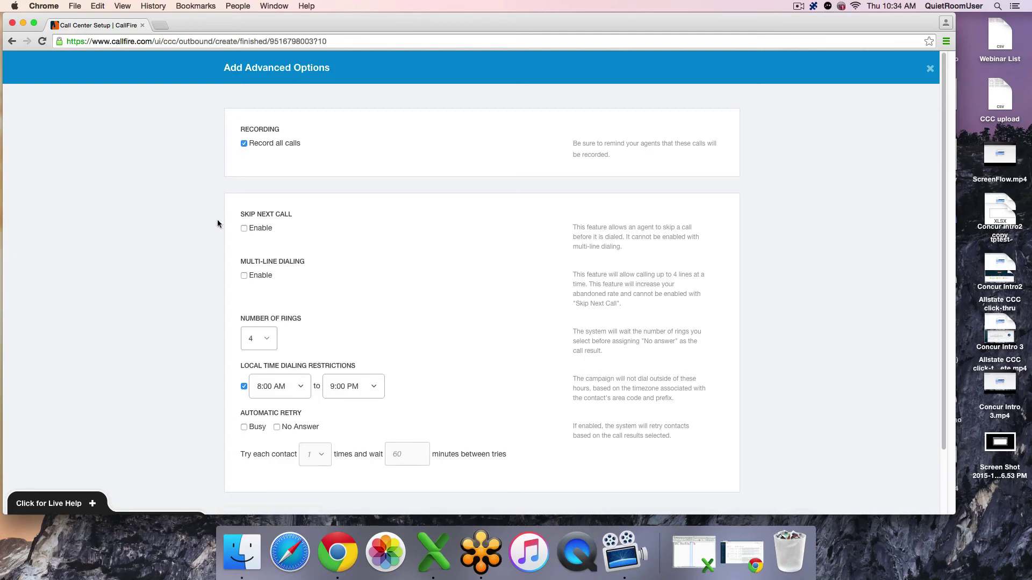
scroll(215, 229, "down", 3)
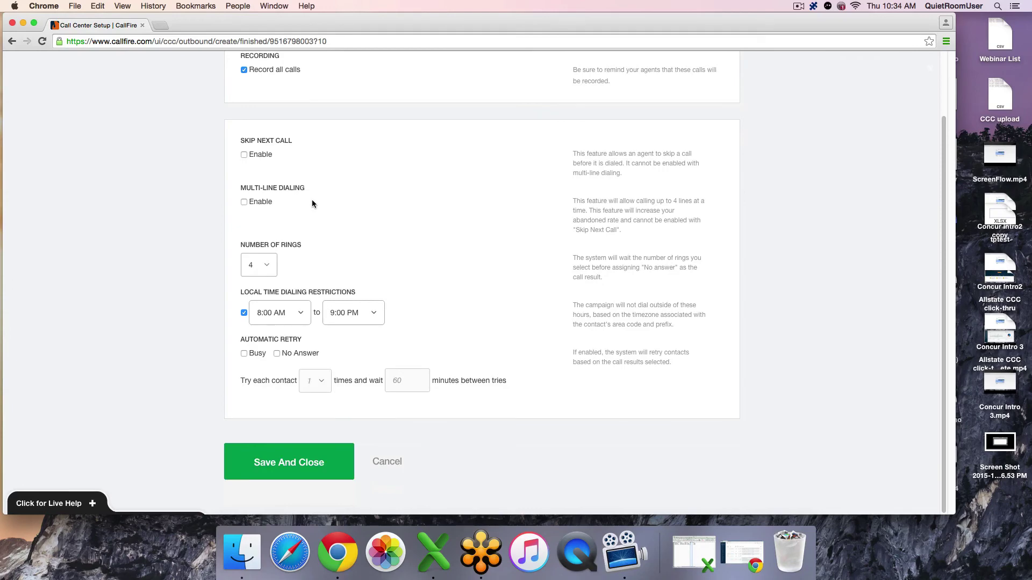
left_click(244, 202)
left_click(275, 223)
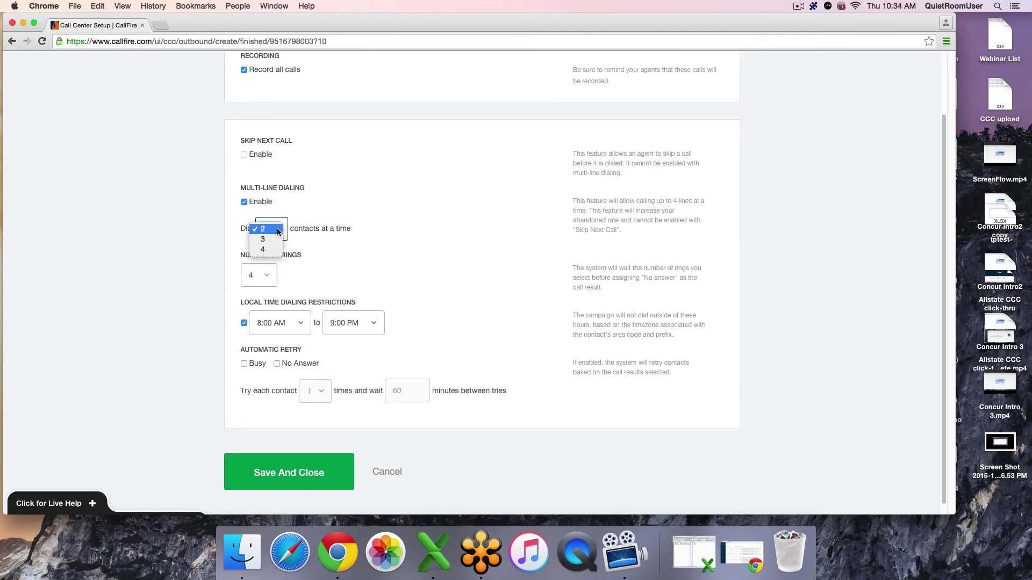
left_click(269, 230)
left_click(244, 202)
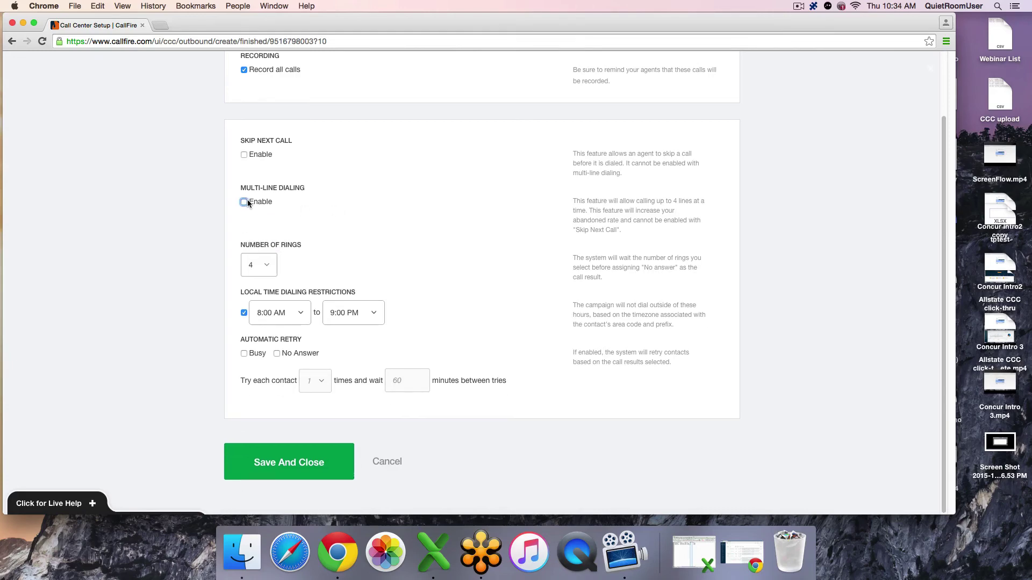
left_click(321, 219)
left_click(264, 265)
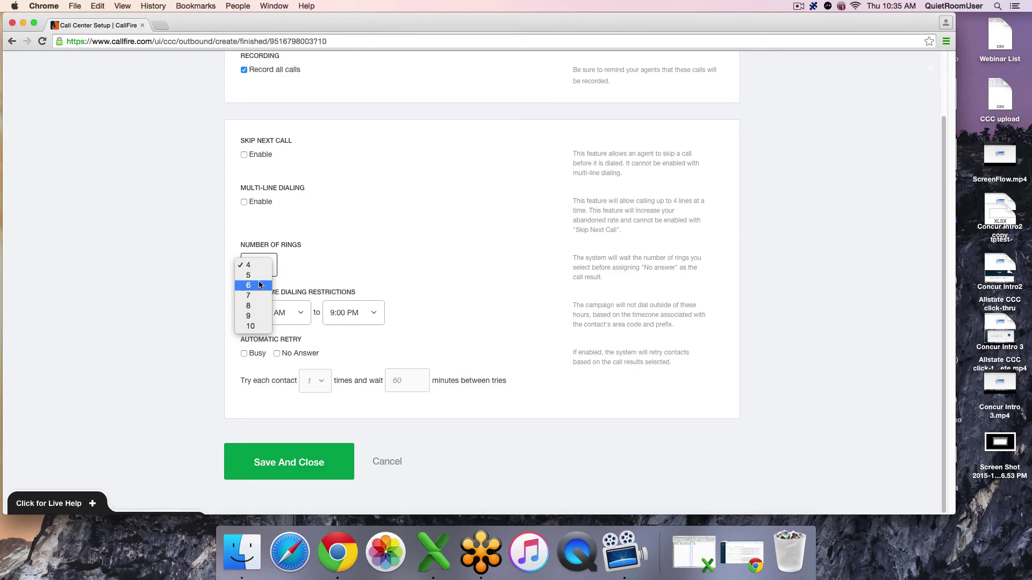
Set Number of Rings to 6, retry busy contacts 2 times, and save the advanced options
left_click(259, 288)
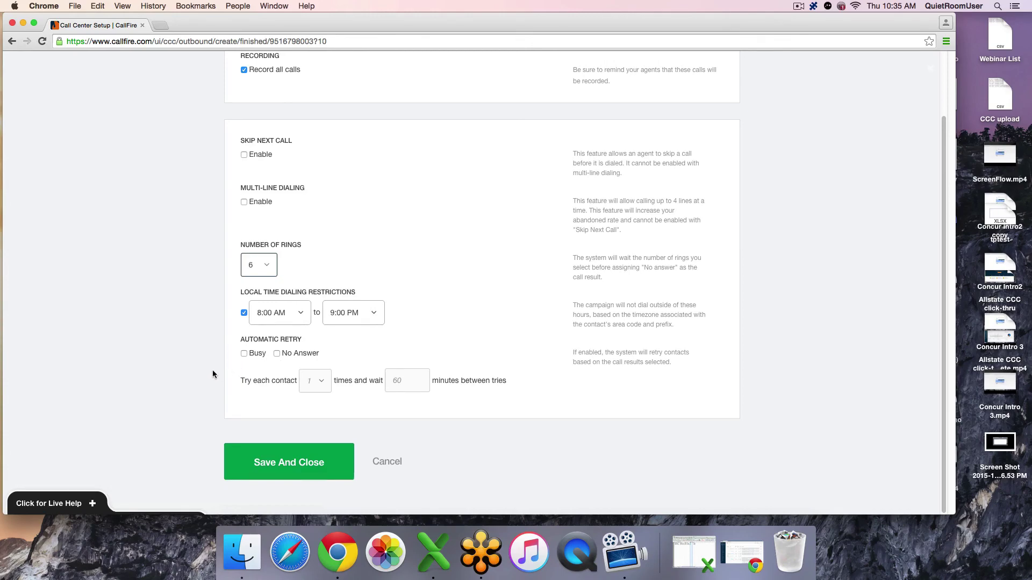
left_click(244, 353)
left_click(309, 392)
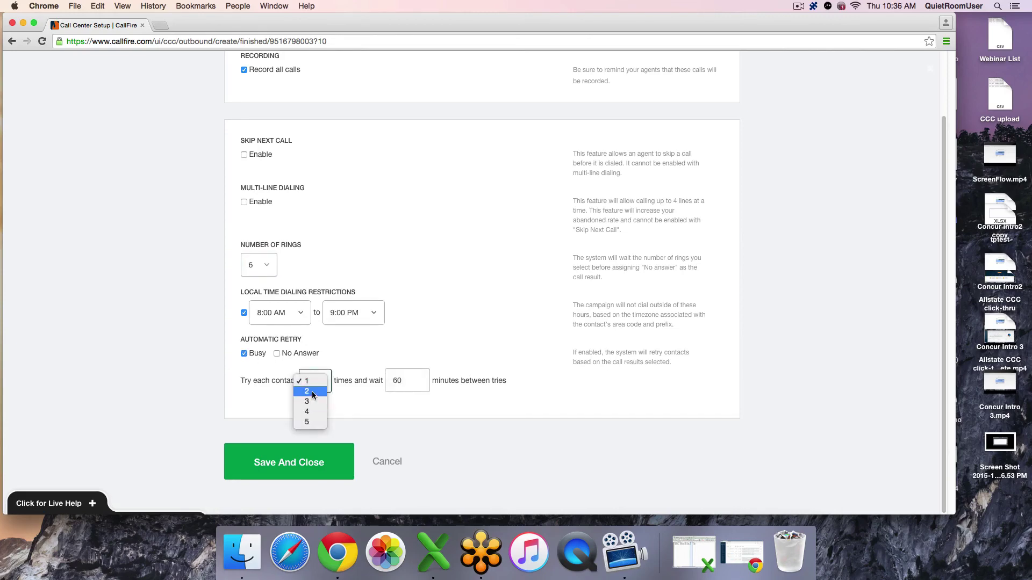
left_click(313, 397)
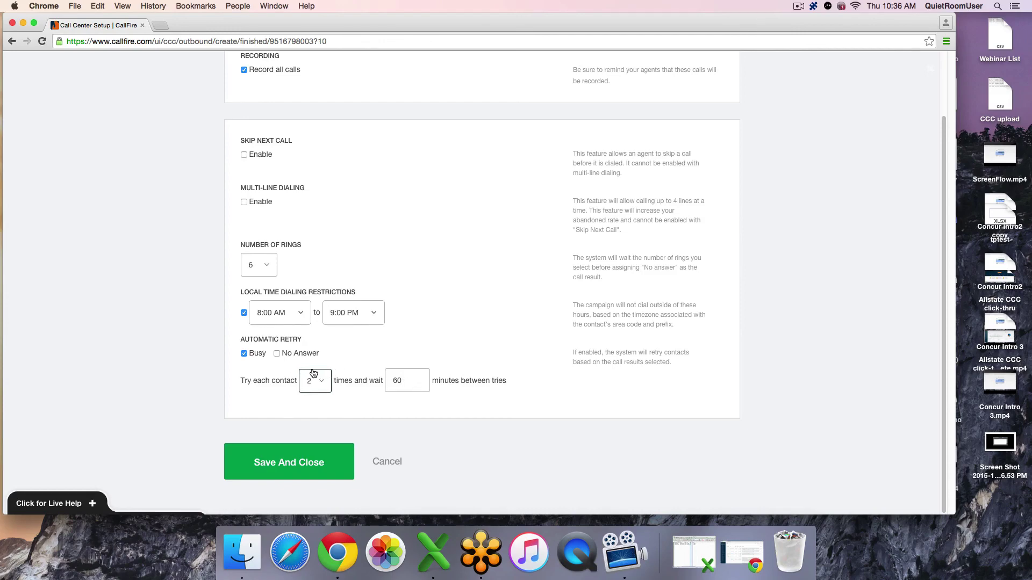
left_click(294, 462)
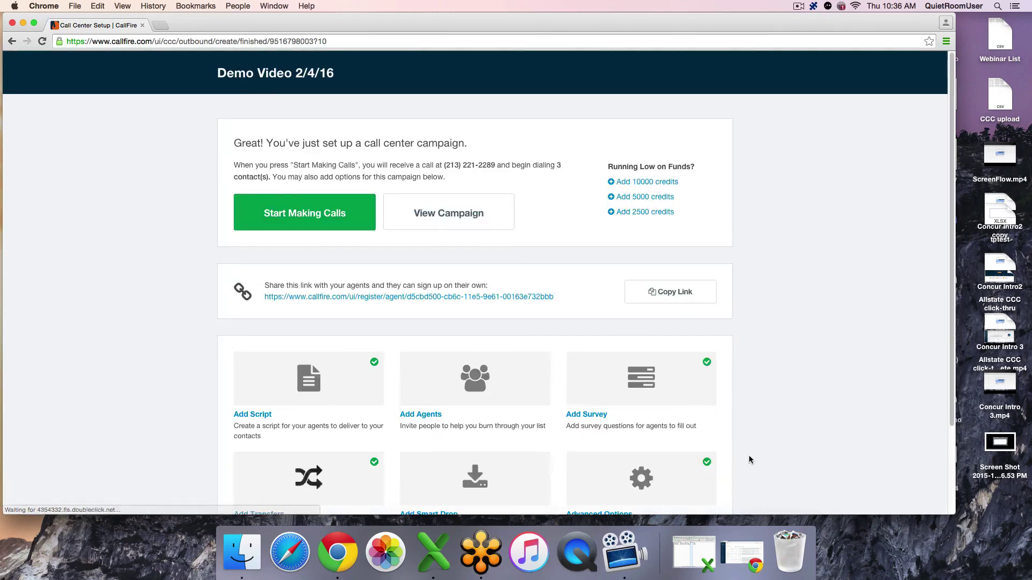
scroll(746, 447, "down", 2)
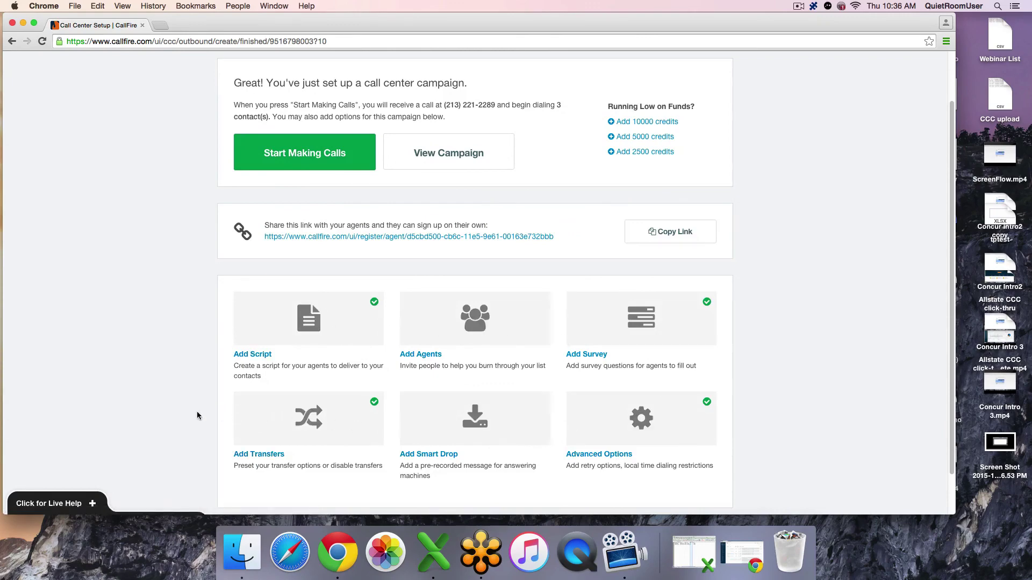
scroll(198, 416, "up", 2)
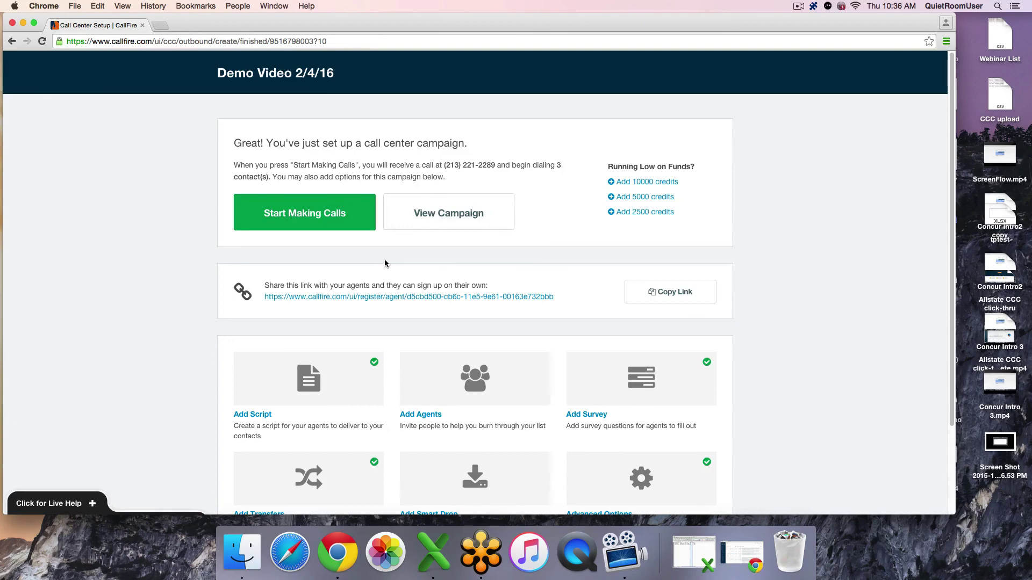
Open the Demo Video 2/4/16 overview, browse its Agents, Contacts, Questions and Call Records, and list the Export options
left_click(421, 217)
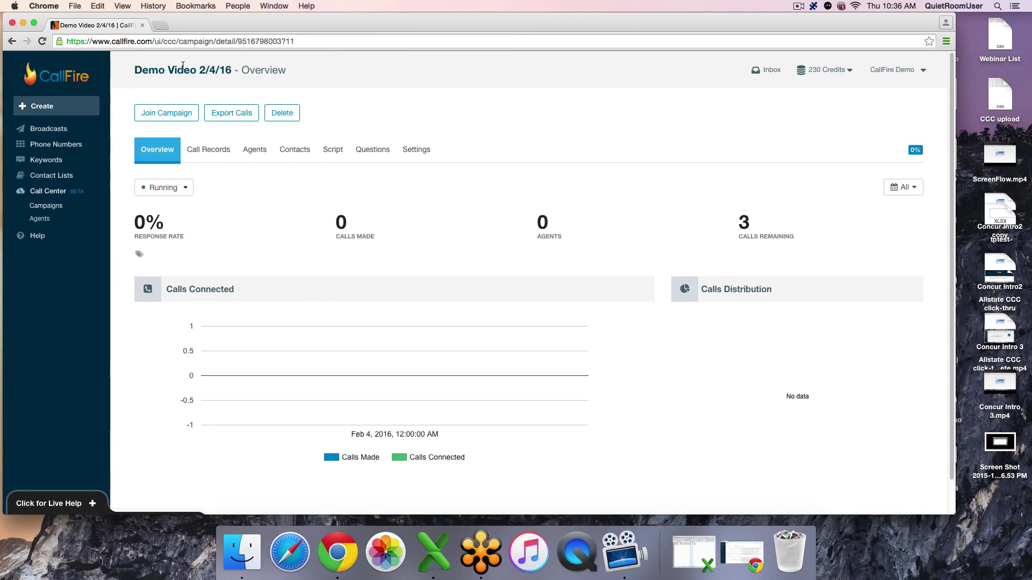
left_click(258, 153)
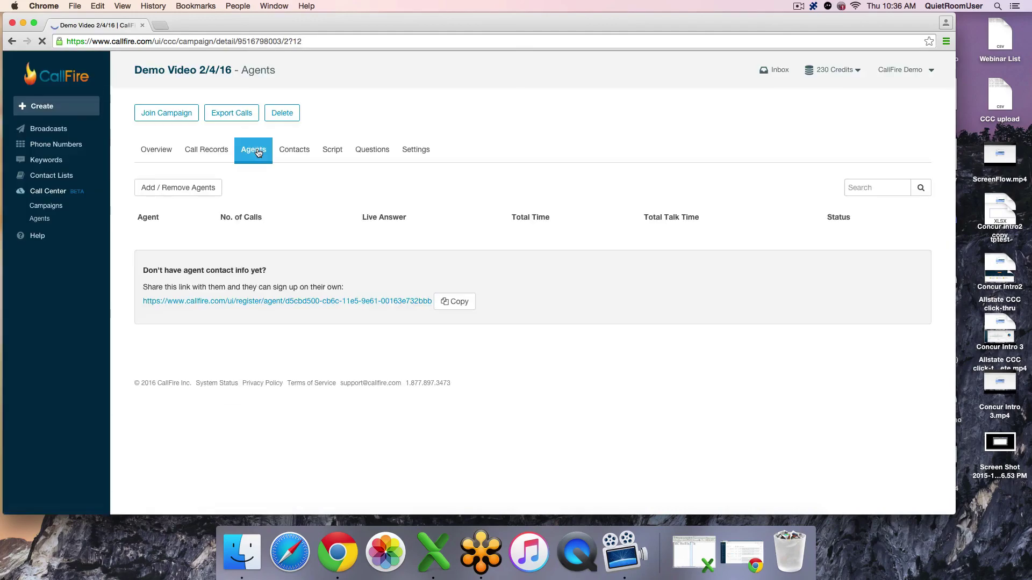
left_click(298, 155)
left_click(359, 156)
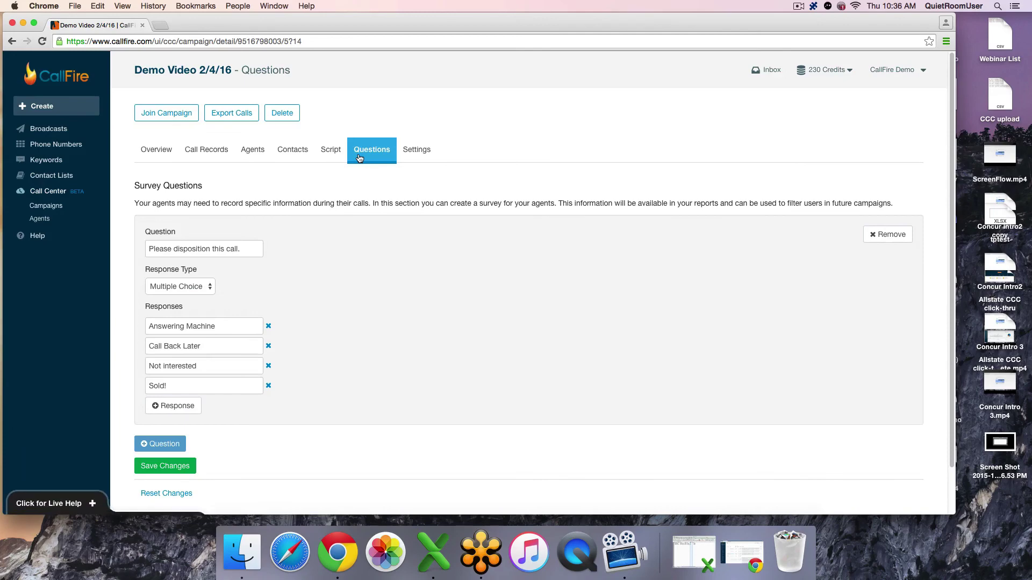
left_click(215, 155)
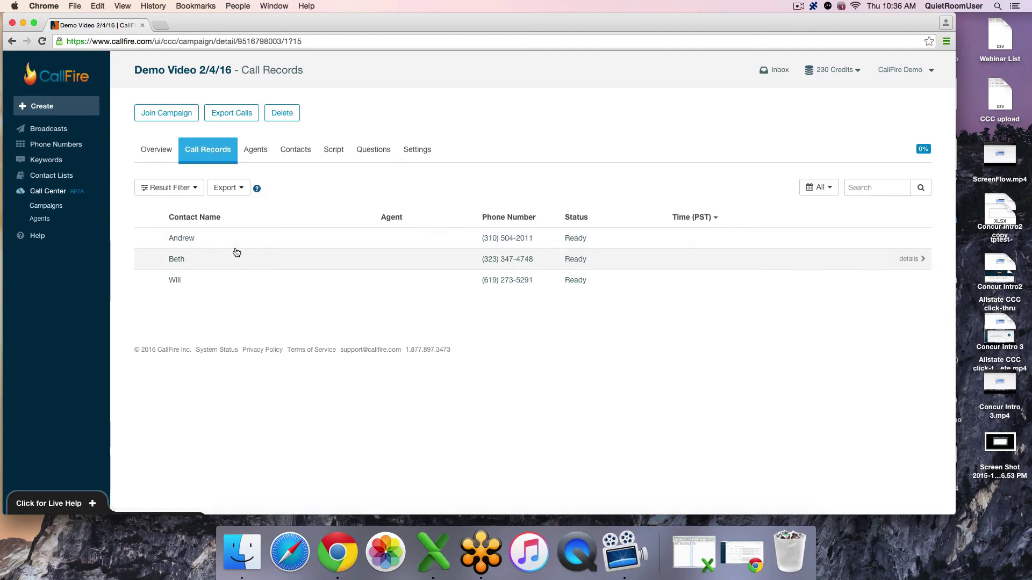
left_click(233, 194)
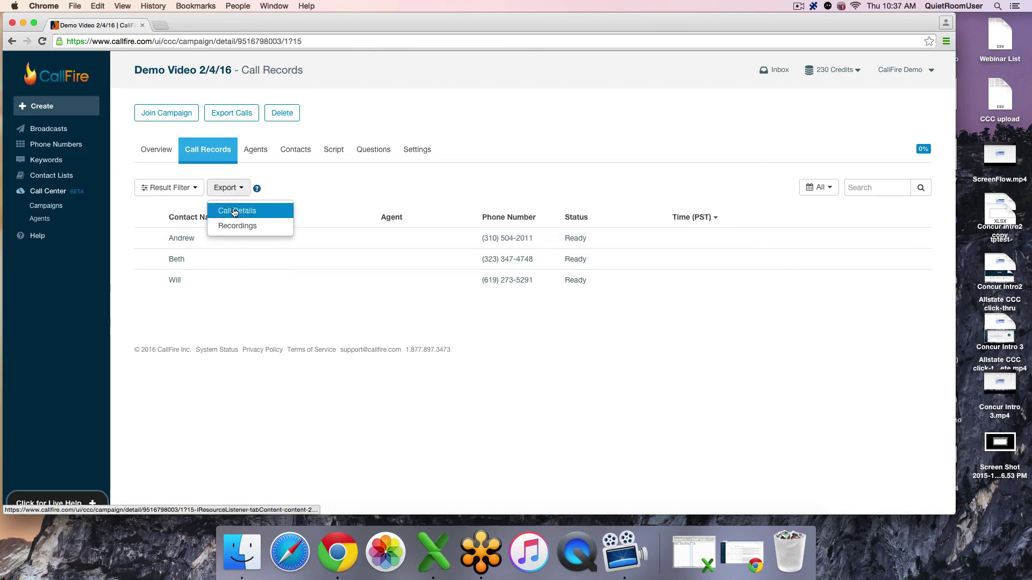